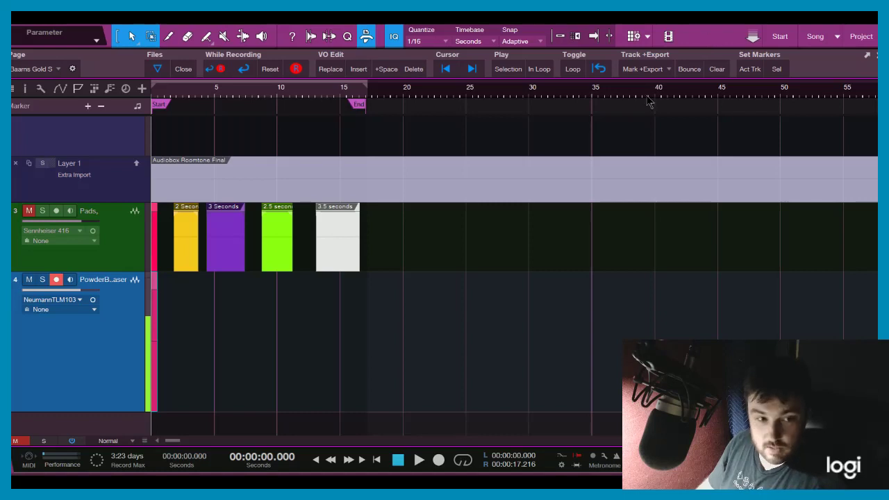
Record the opening narration take on track 4, starting right after the pink 5 Sec lead-in block.
scroll(209, 132, "up", 5)
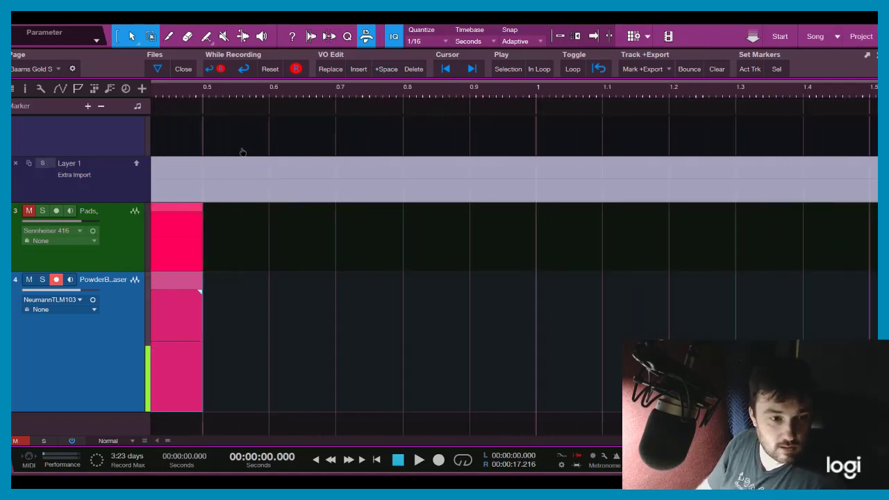
left_click(361, 259)
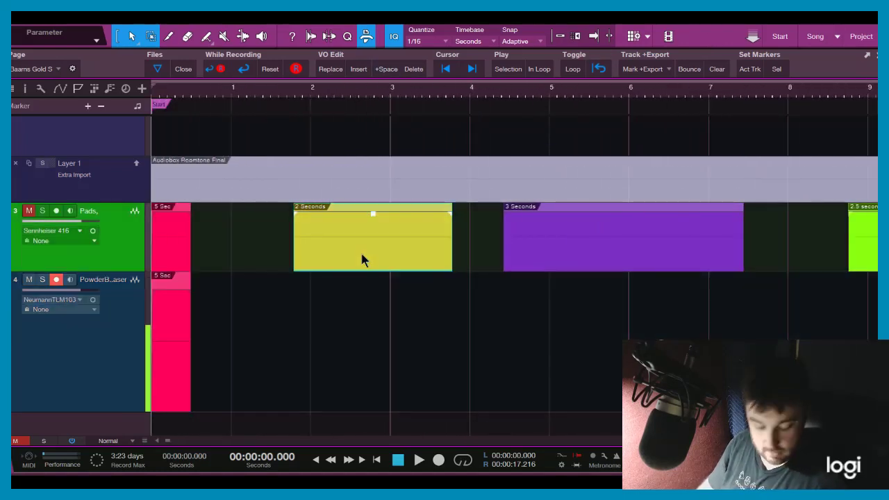
left_click(174, 387)
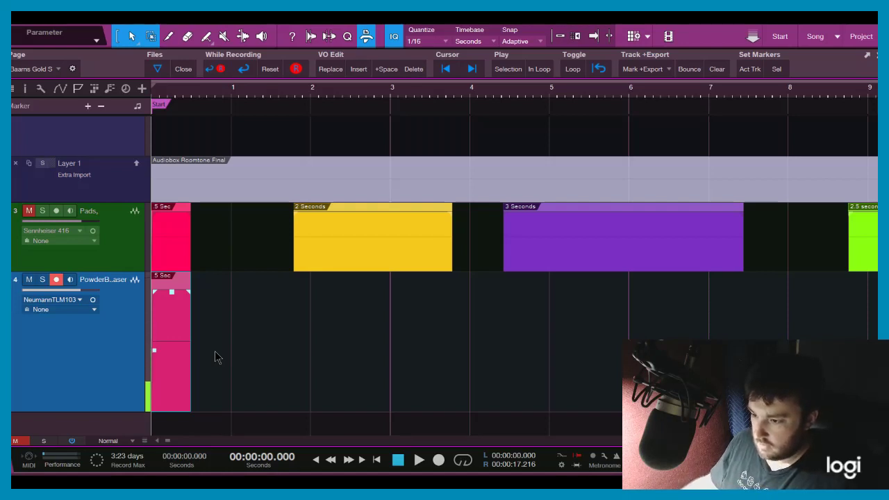
key("KP_Multiply")
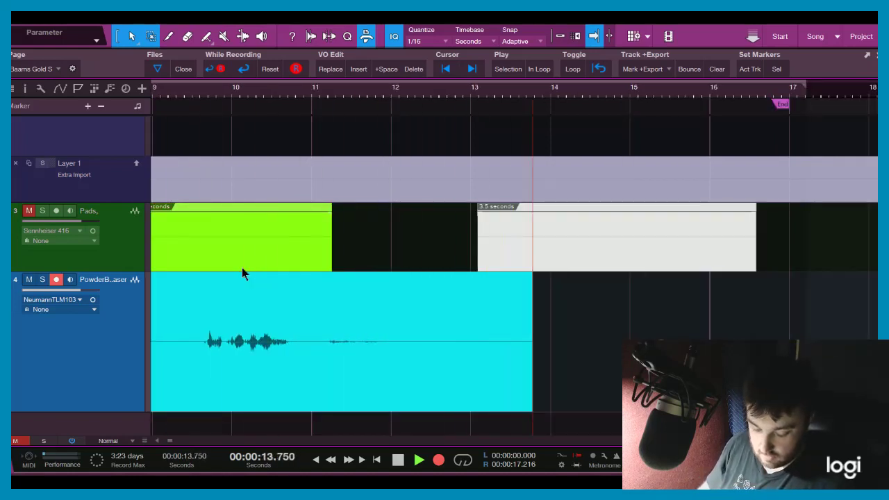
Split the first take at the flub, delete the tail and add a 2-second pause block.
key("space")
key("z")
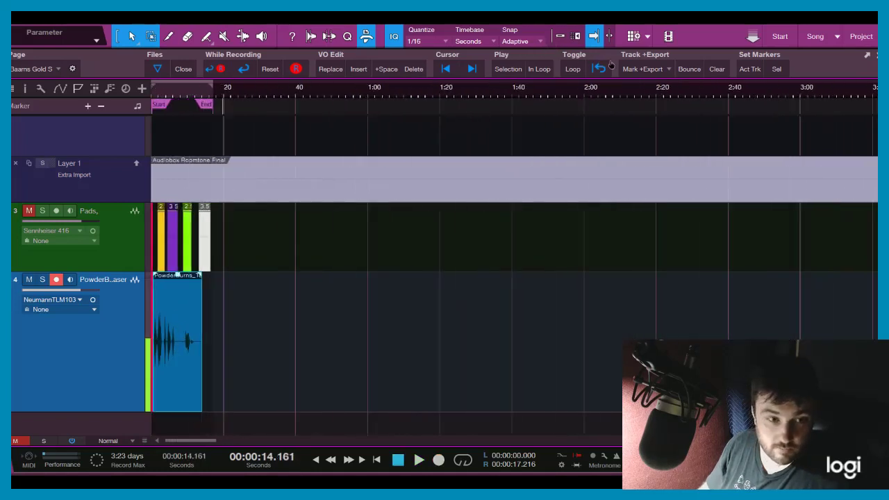
key("z")
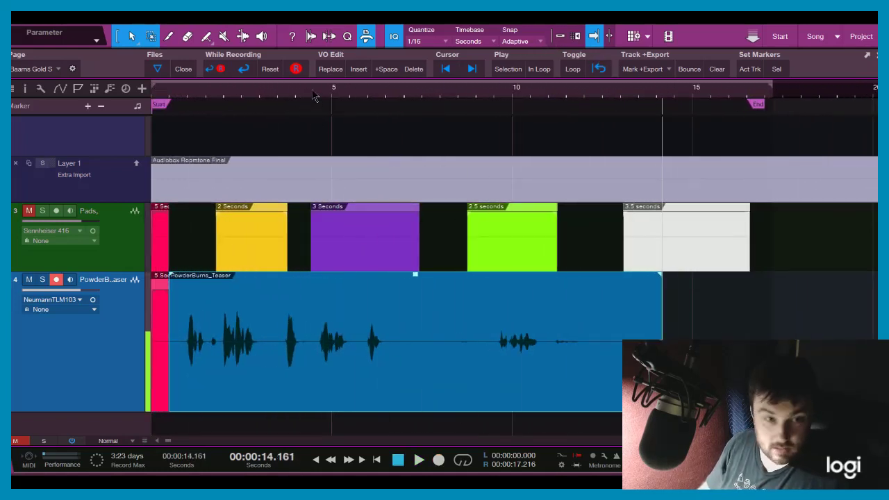
left_click(316, 95)
key("space")
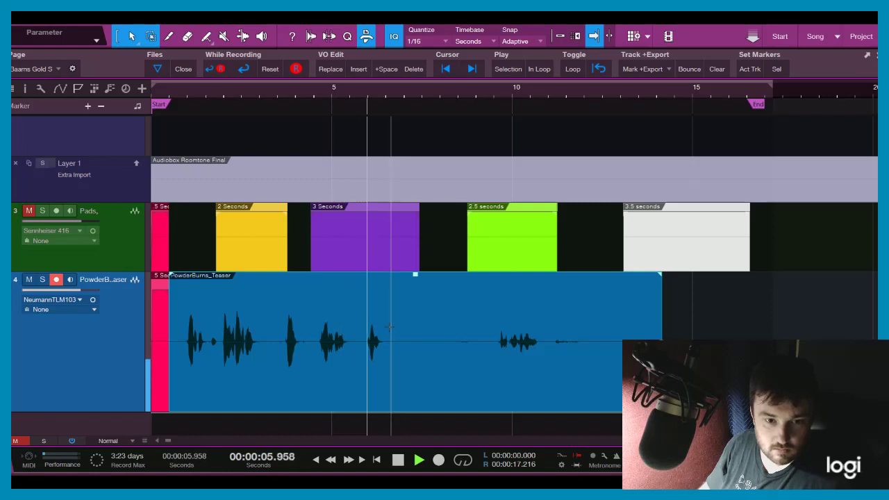
left_click(390, 327, "alt")
key("space")
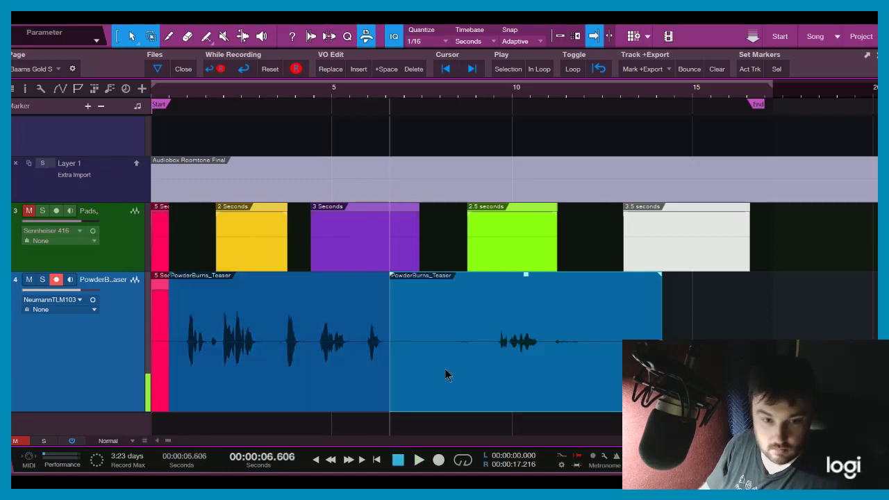
key("2")
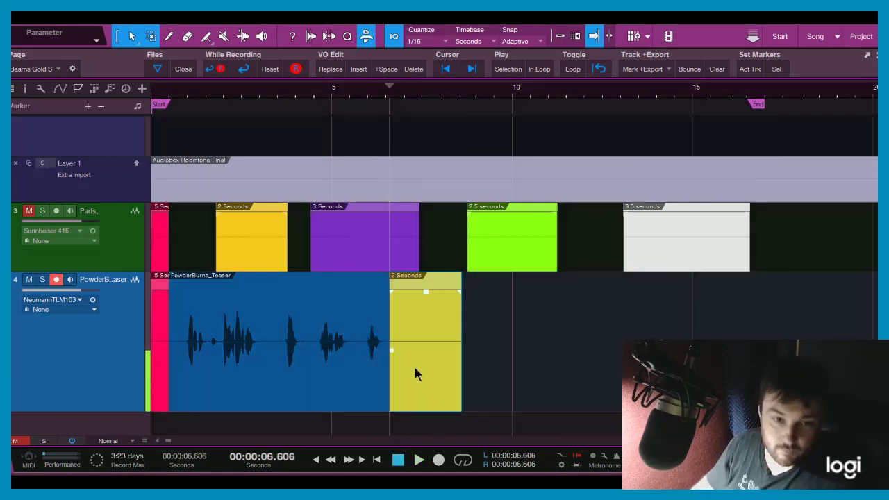
Check the pause by playback, then record the second narration take after it.
key("space")
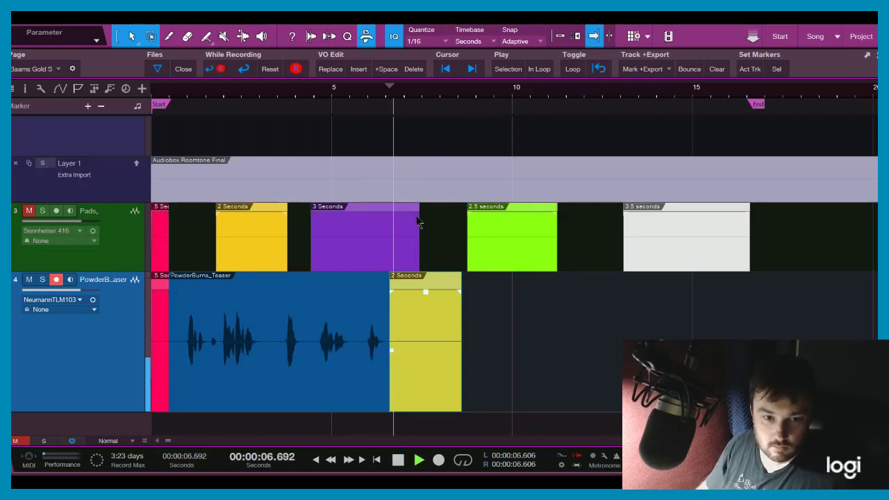
key("space")
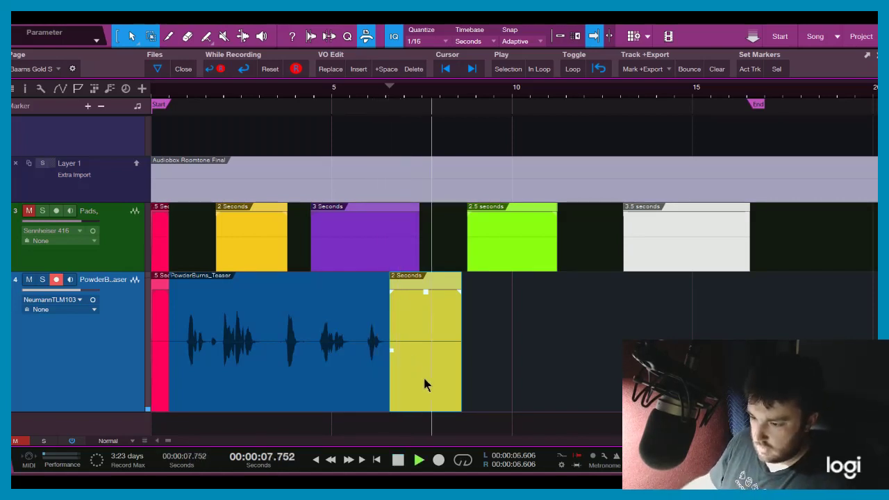
key("KP_Multiply")
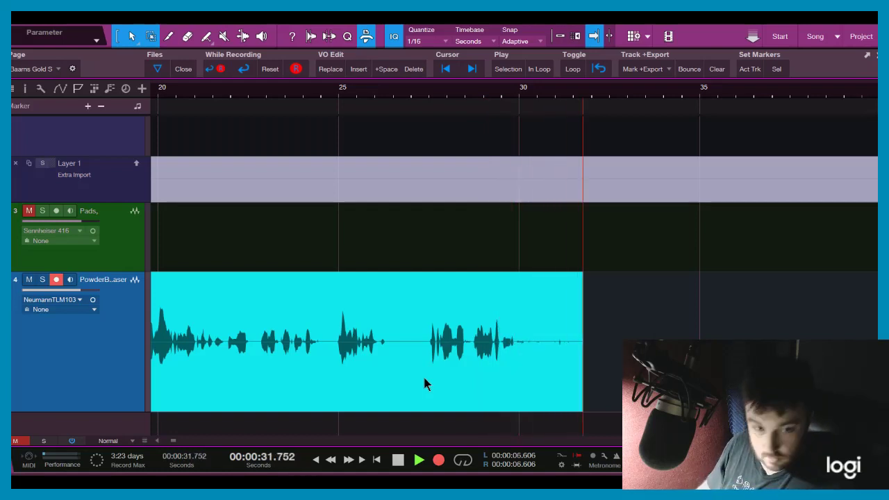
Trim the flubbed ending off the second take and play back from about 25.9 seconds.
key("space")
key("z")
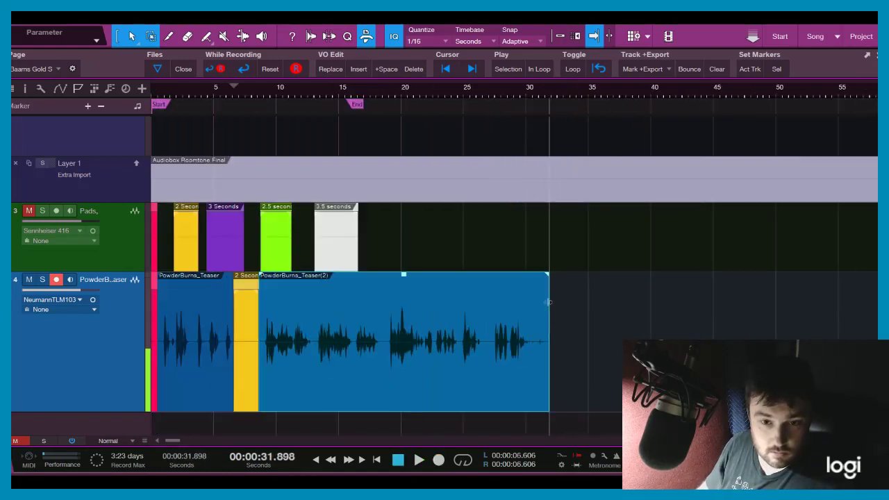
left_click_drag(542, 303, 488, 314)
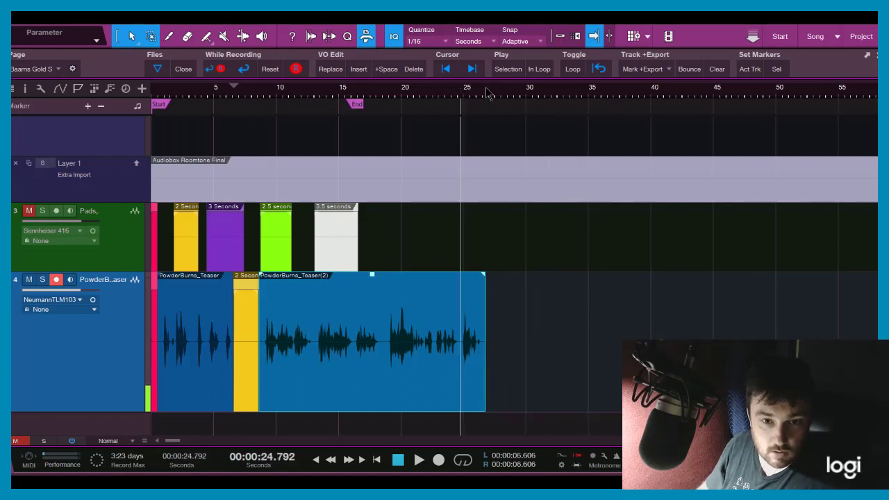
key("z")
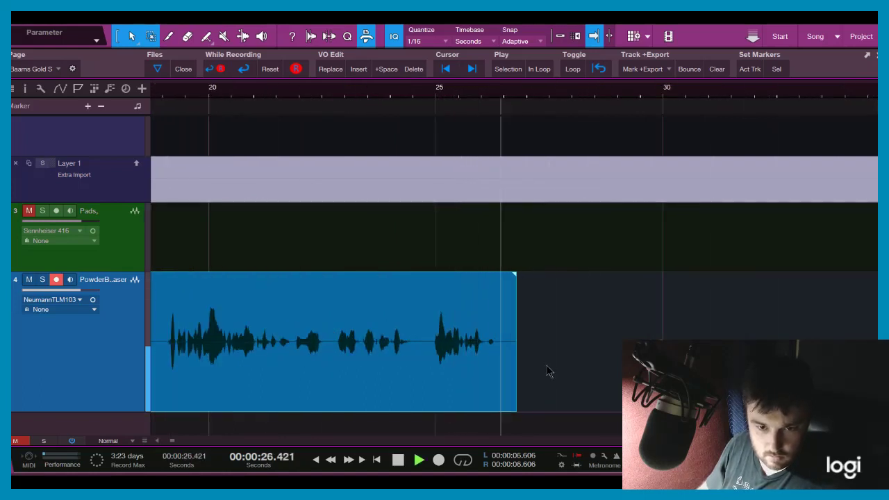
key("space")
left_click_drag(515, 379, 498, 379)
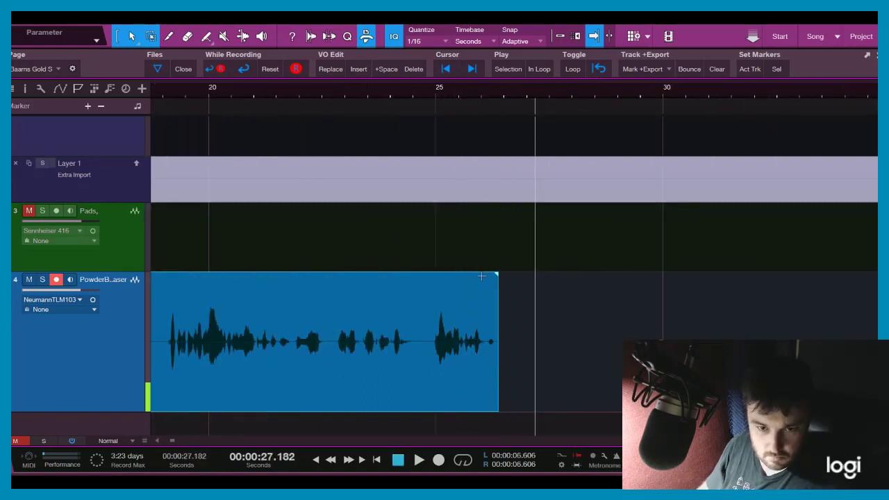
left_click(475, 97)
key("space")
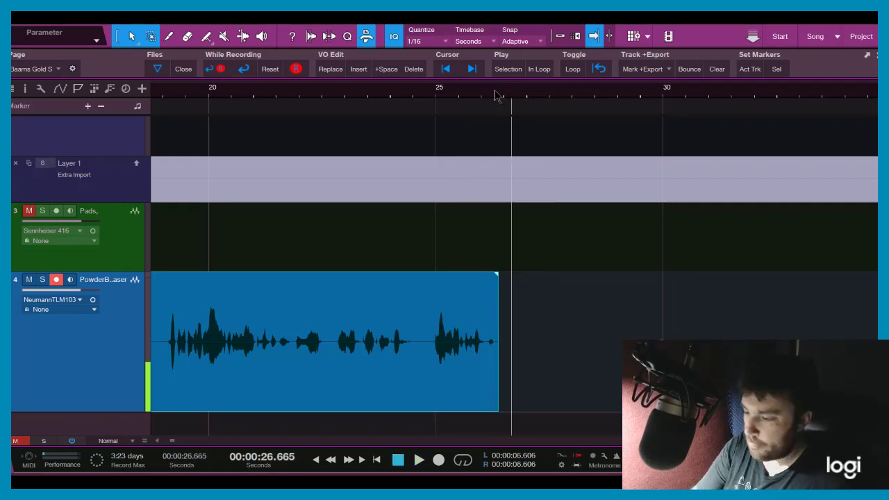
Discard the botched retake and record a fresh take from the trimmed end.
key("space")
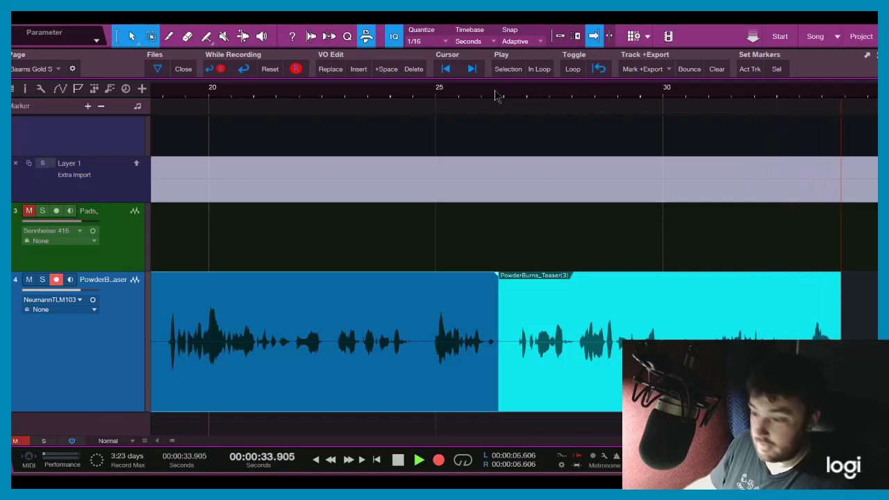
key("space")
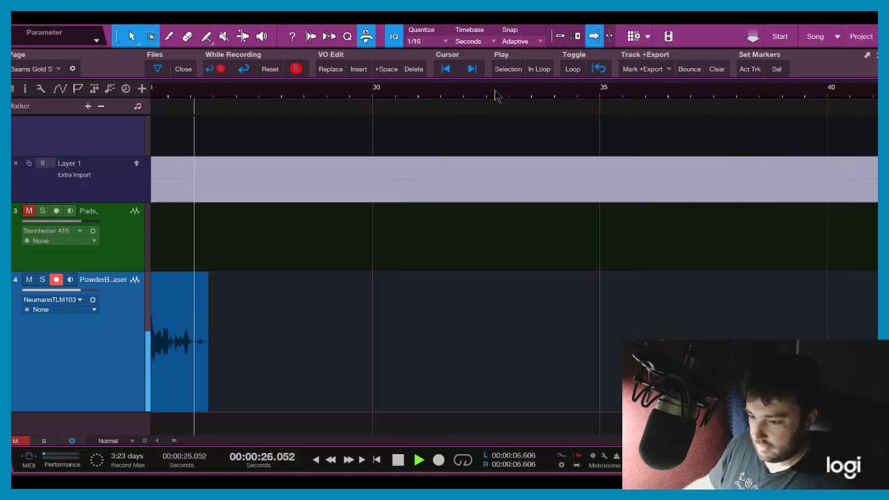
key("KP_Multiply")
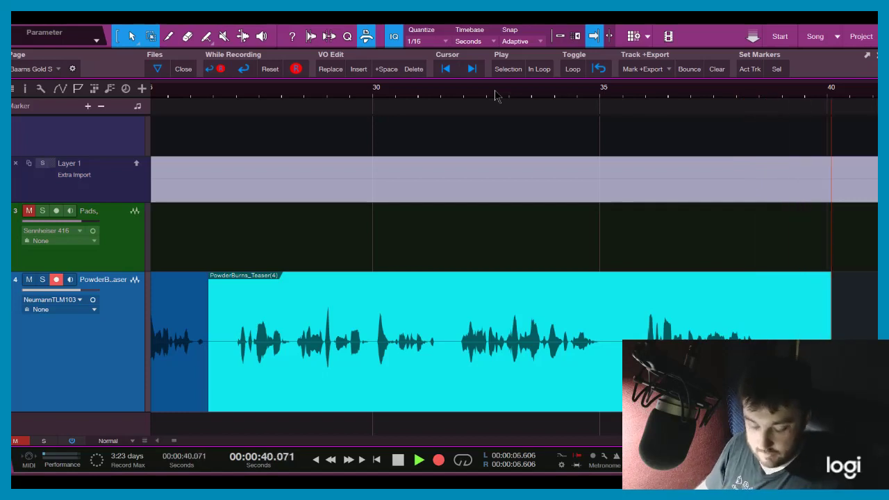
Trim the flubbed end off the take and replay its ending from about 34.4 seconds.
key("space")
left_click_drag(842, 312, 602, 315)
left_click(579, 94)
key("space")
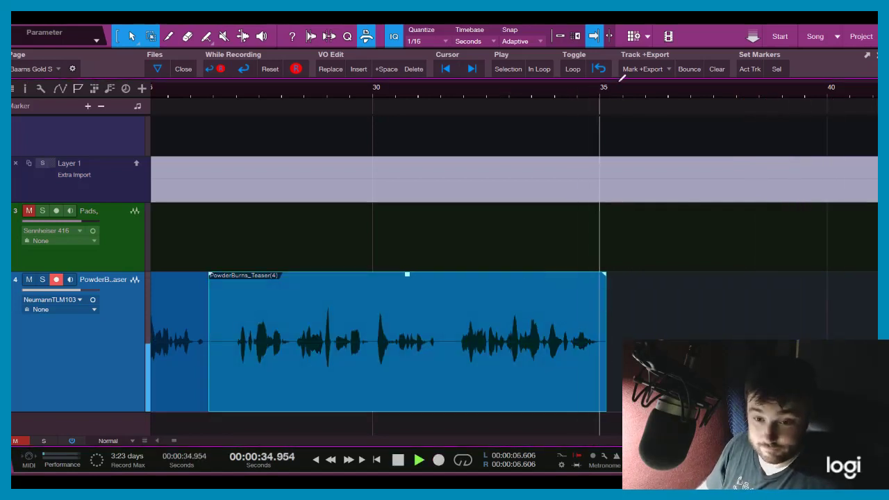
key("space")
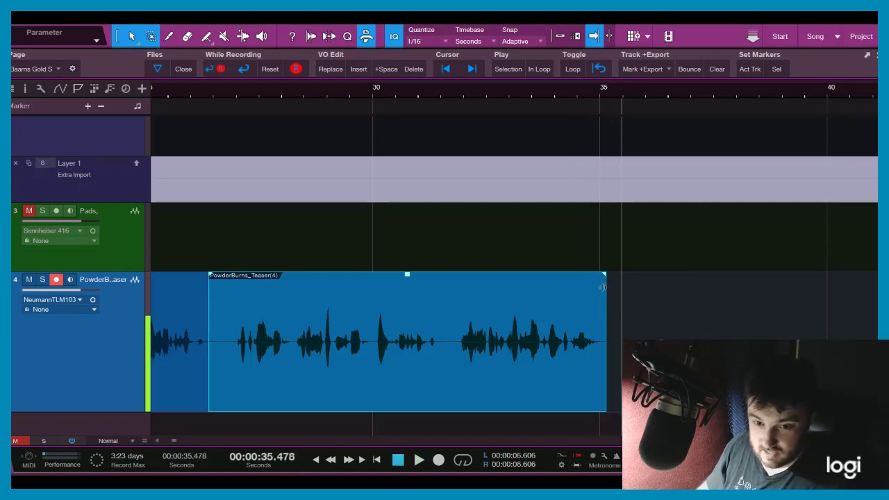
key("space")
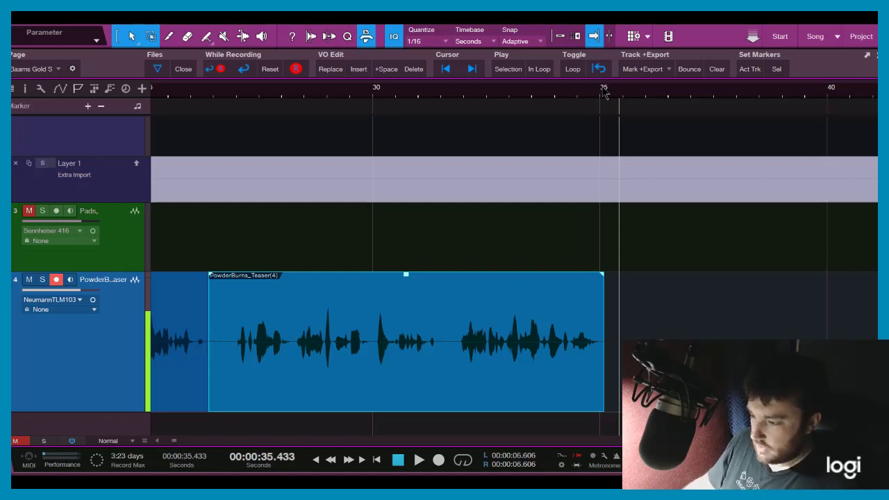
Record the next take past a false start and trim its tail to about 43.2 seconds.
key("space")
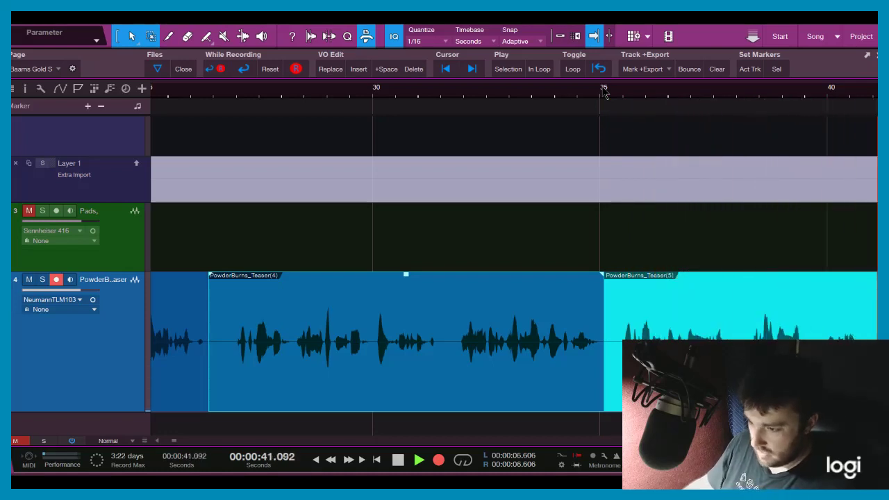
key("space")
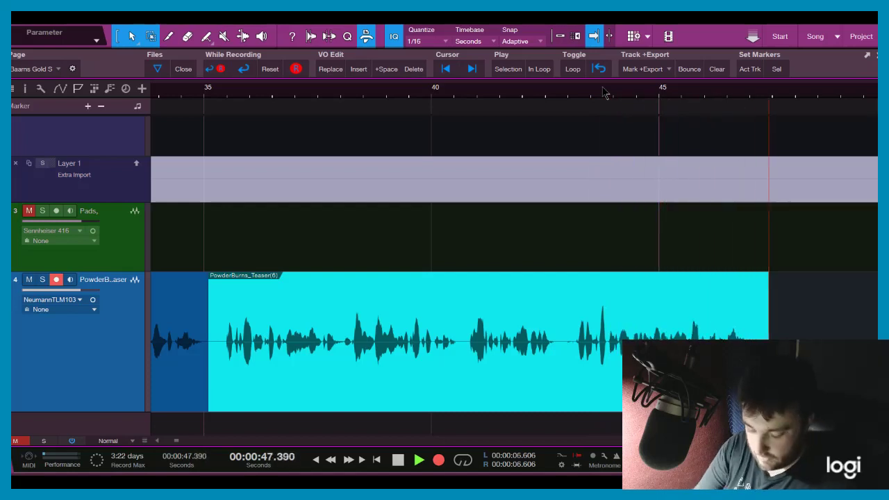
key("space")
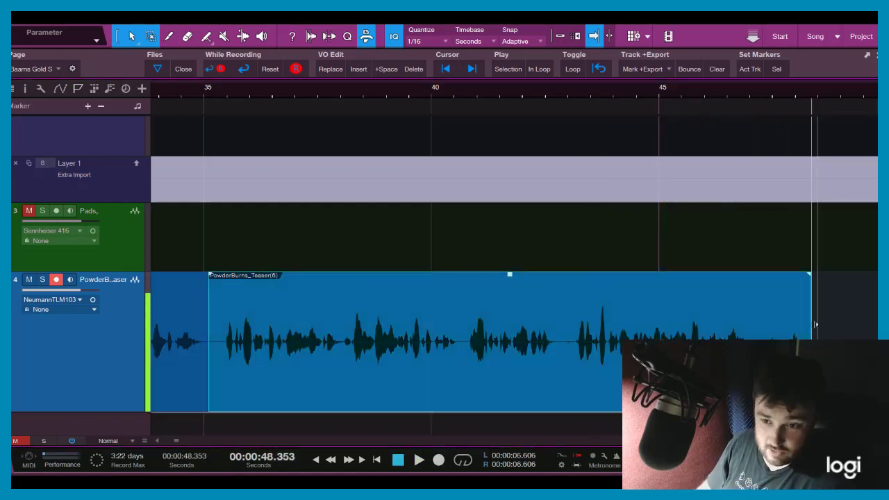
left_click_drag(643, 318, 560, 319)
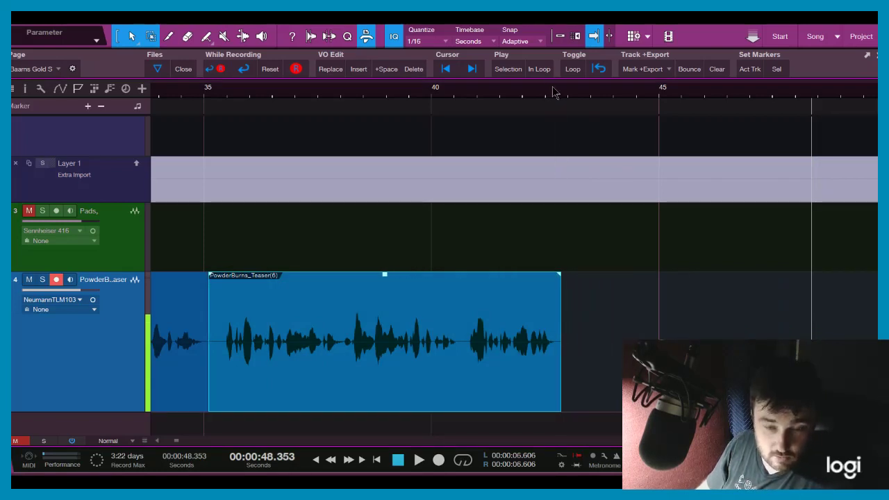
left_click_drag(542, 92, 577, 92)
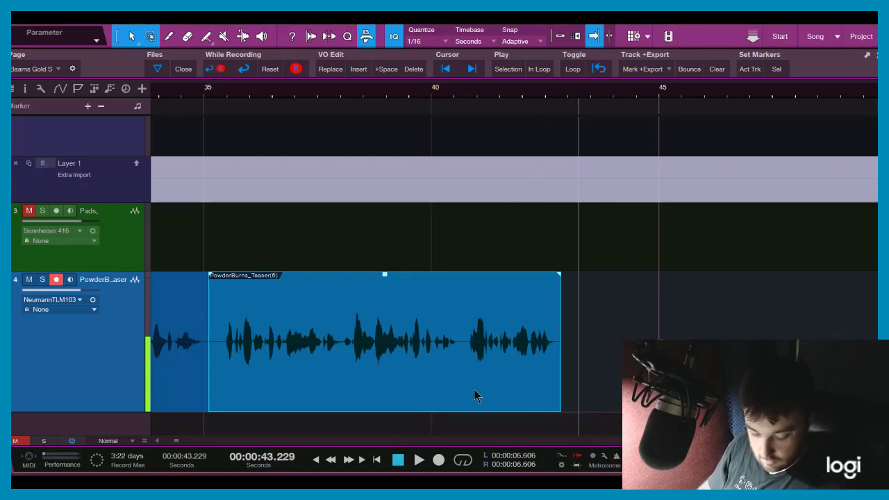
Delete the botched take and record a new take from 0:34.5, undoing the false start.
key("Delete")
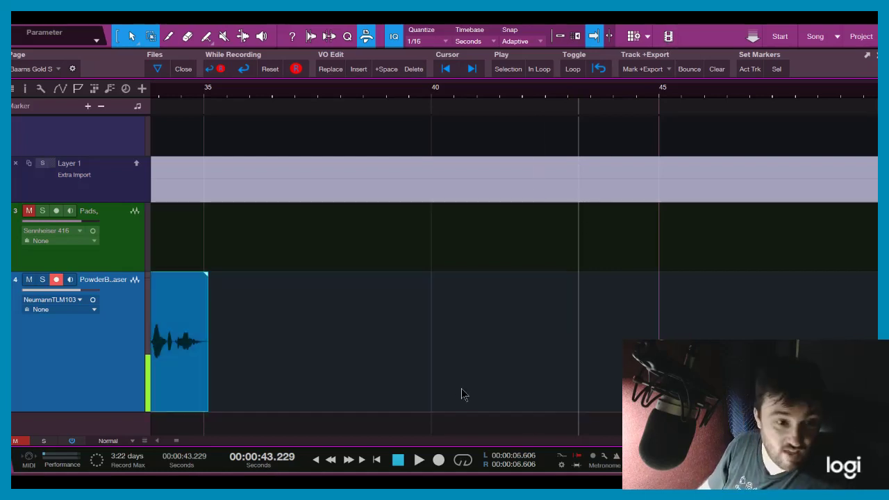
left_click(181, 95)
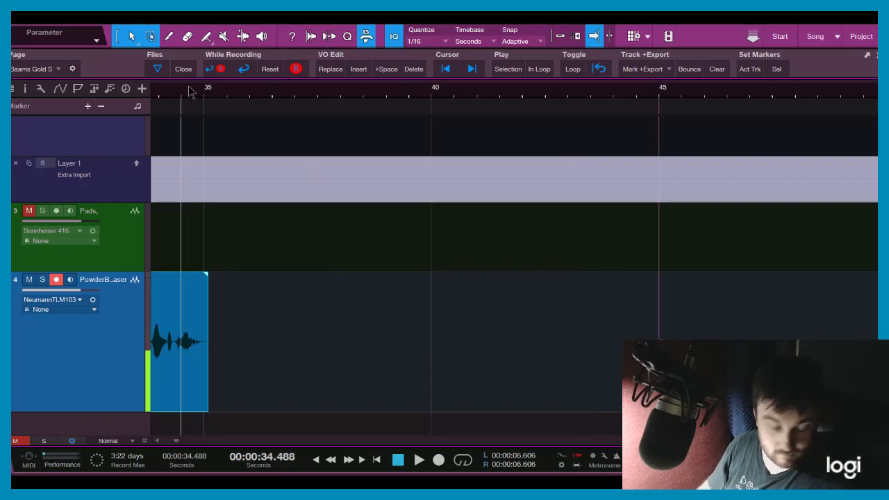
key("space")
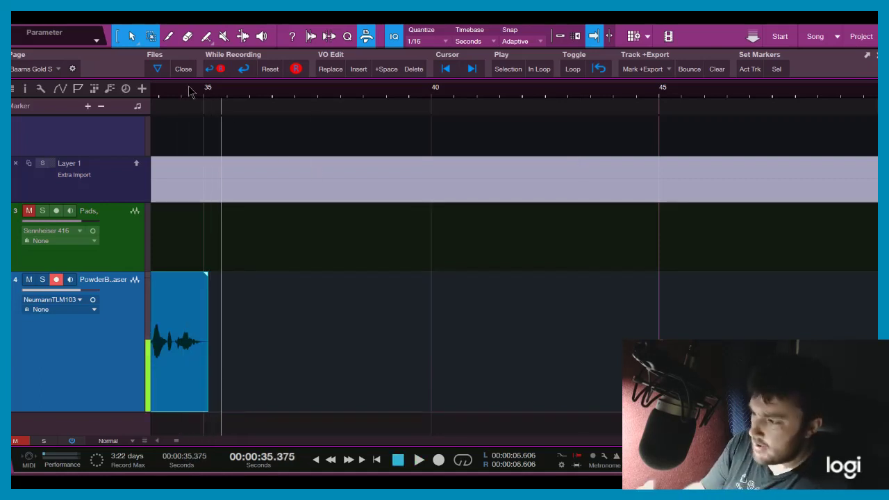
key("space")
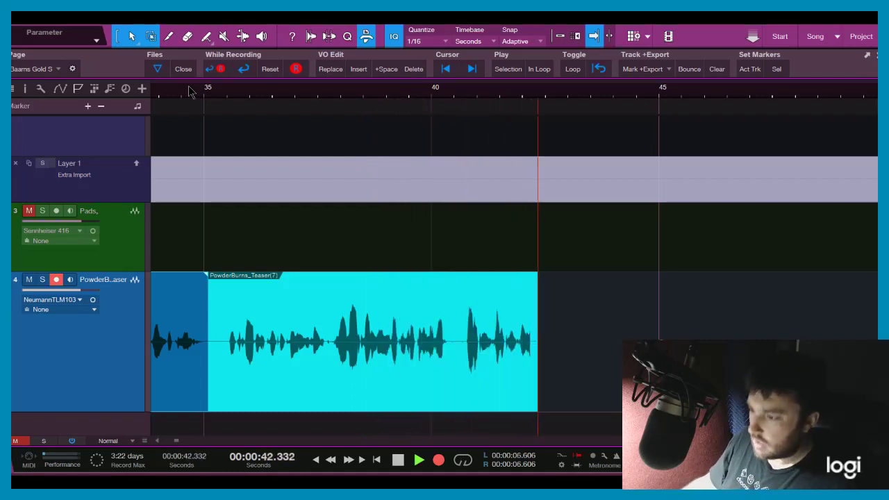
key("space")
key("ctrl+z")
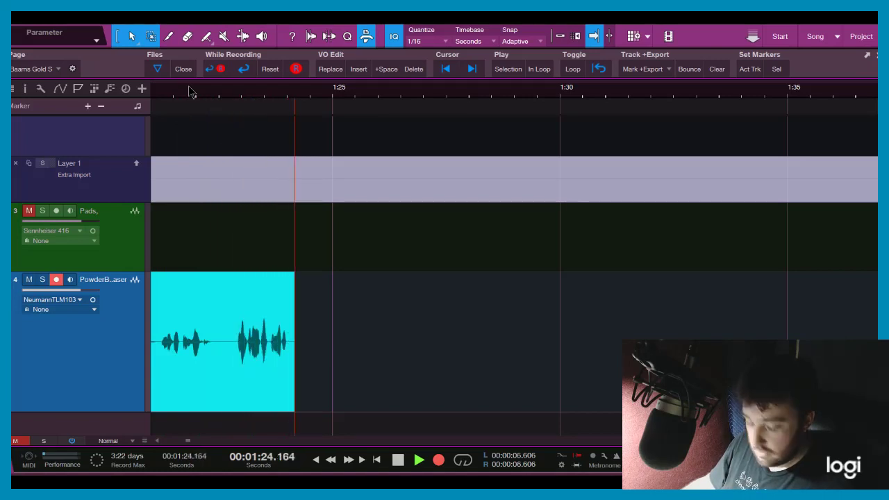
Stop recording and trim the take's unwanted tail back to the last good word.
key("space")
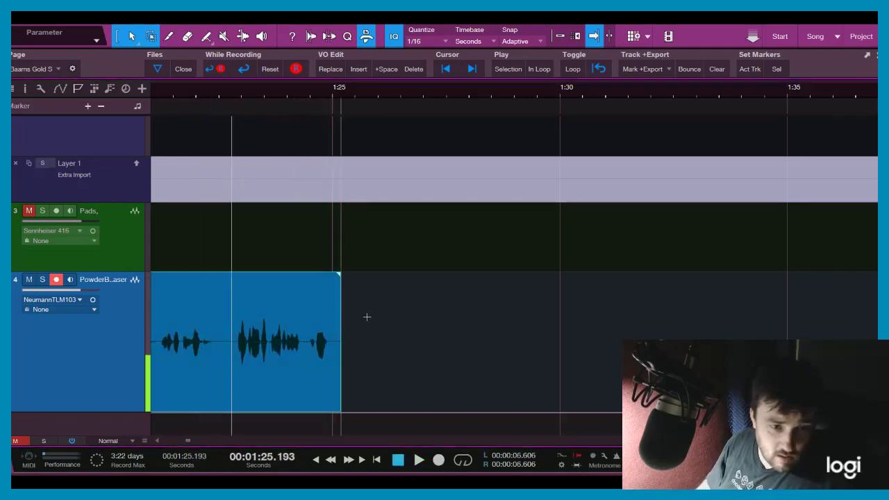
left_click_drag(341, 323, 214, 325)
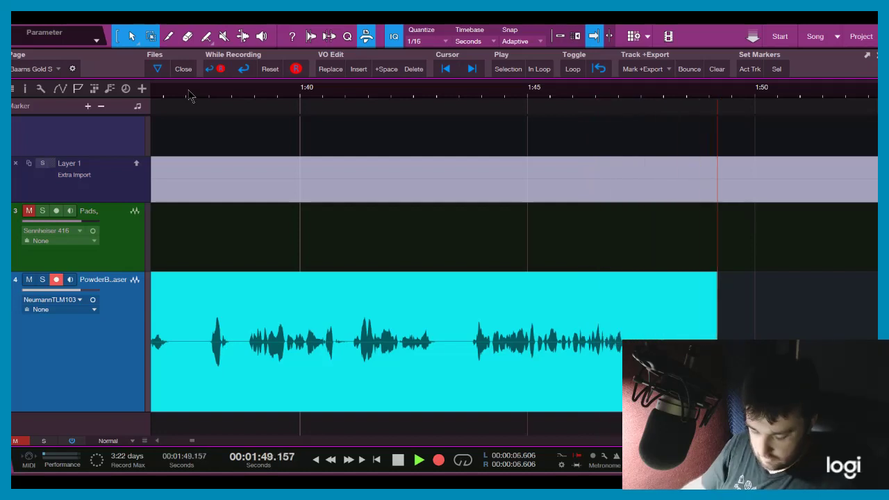
Stop recording and trim the take back to the last clean sentence, near 1:50.5.
key("space")
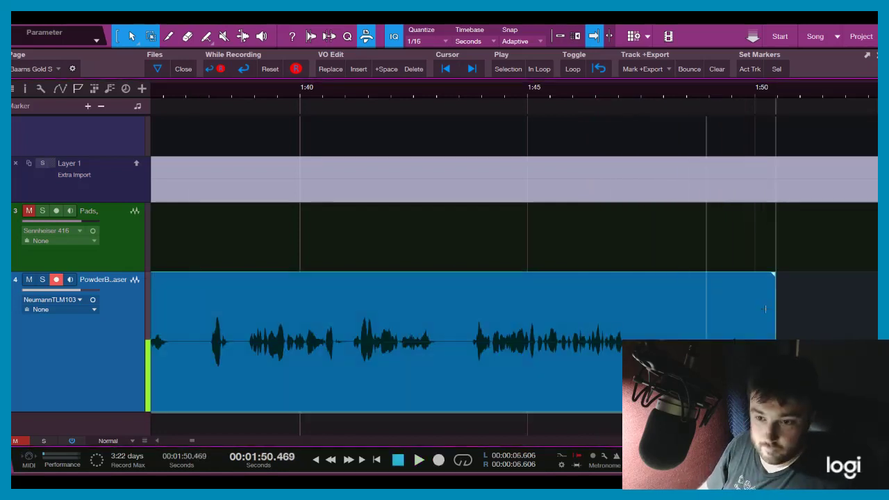
left_click_drag(774, 310, 639, 323)
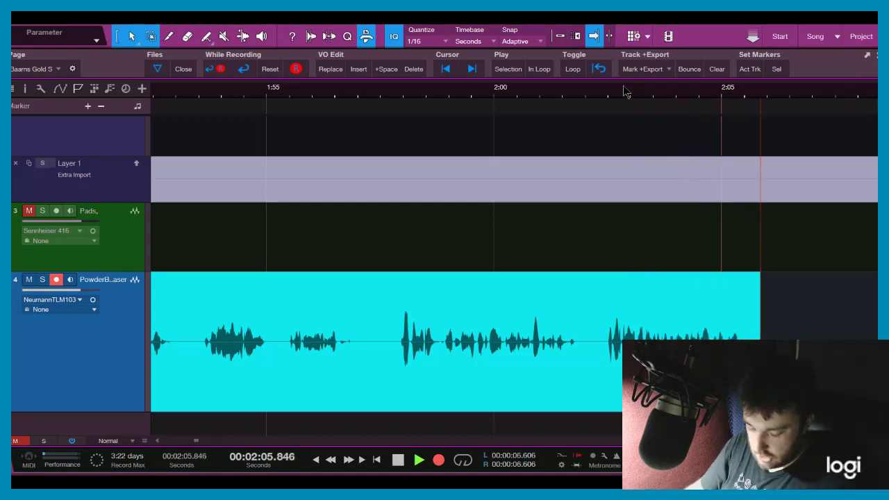
Trim the flubbed ending back to about 2:02 and resume narrating with pre-roll from there.
key("space")
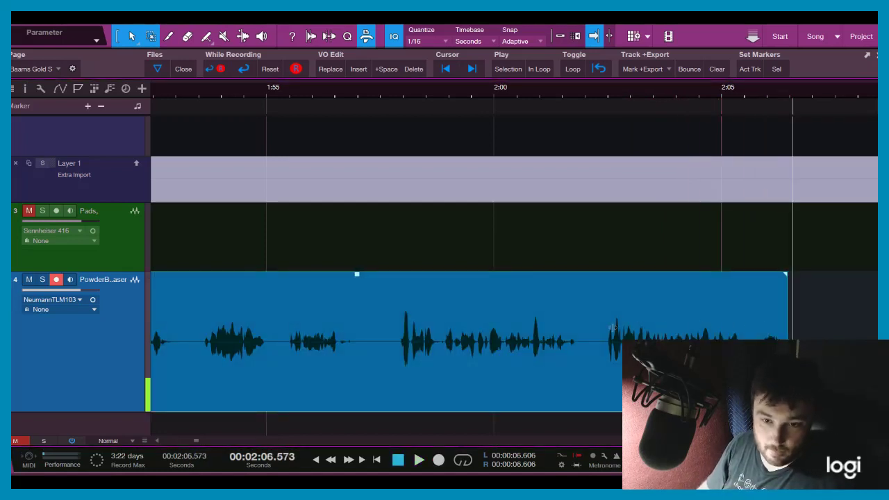
left_click_drag(604, 327, 578, 327)
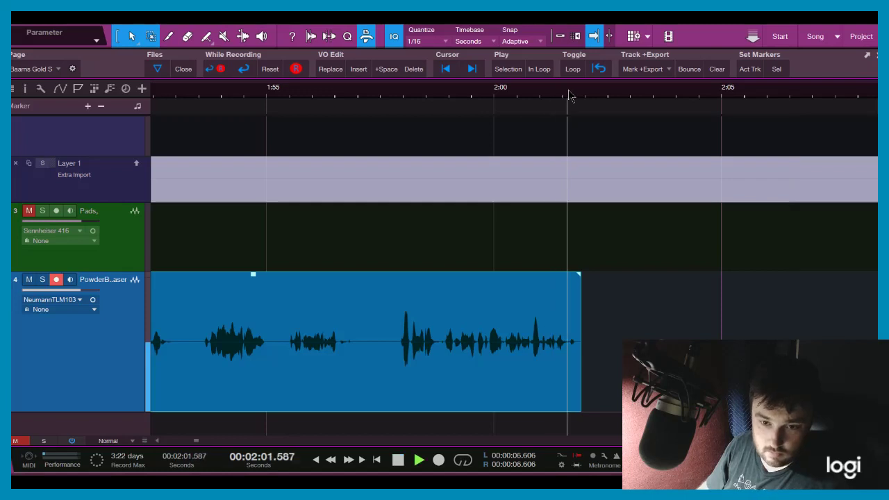
key("space")
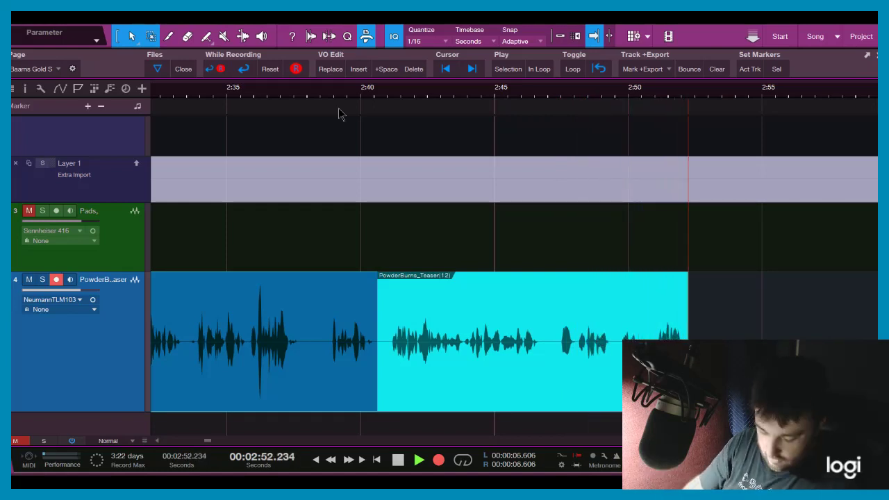
Cut the take back to 2:50.67 and resume narrating, undoing two false-start takes.
key("space")
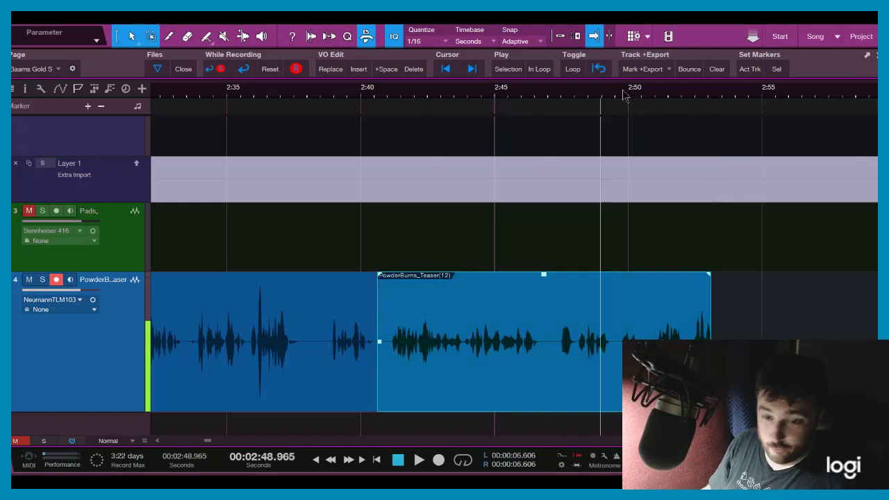
key("space")
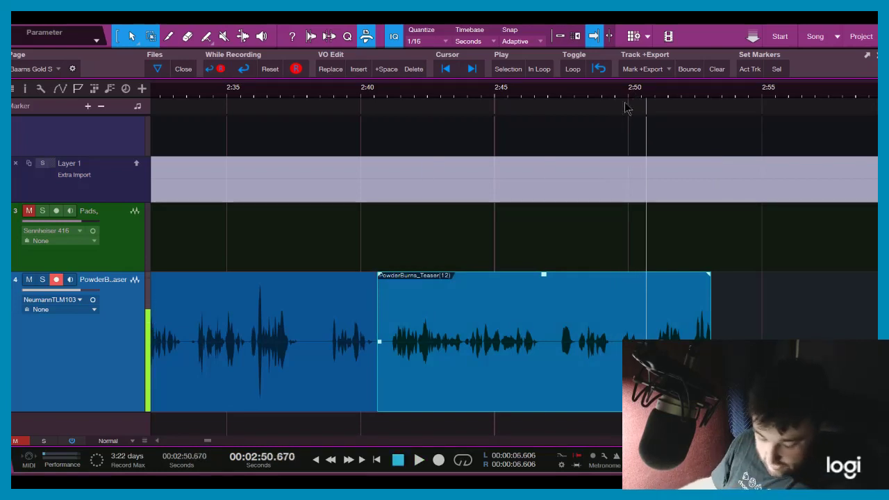
key("bracketright")
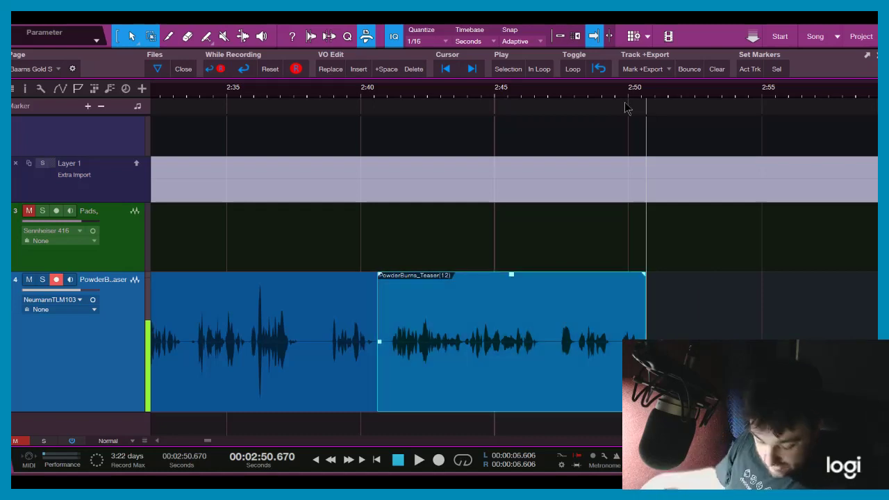
key("space")
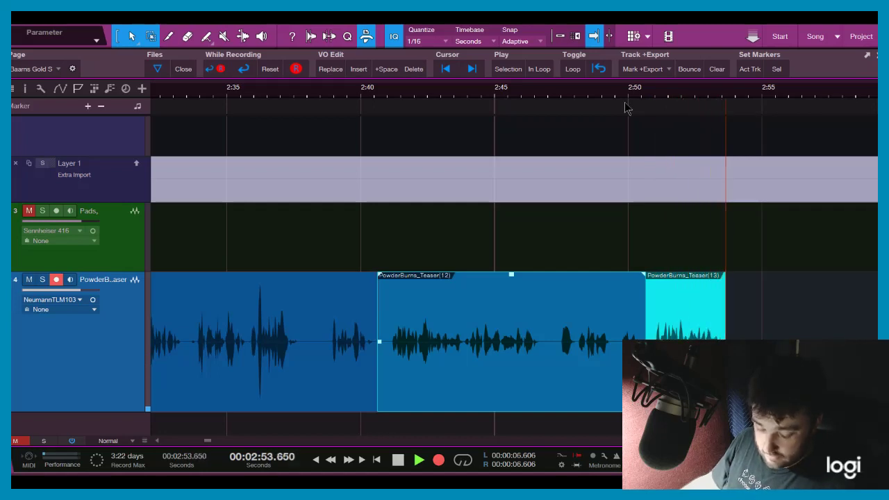
key("ctrl+z")
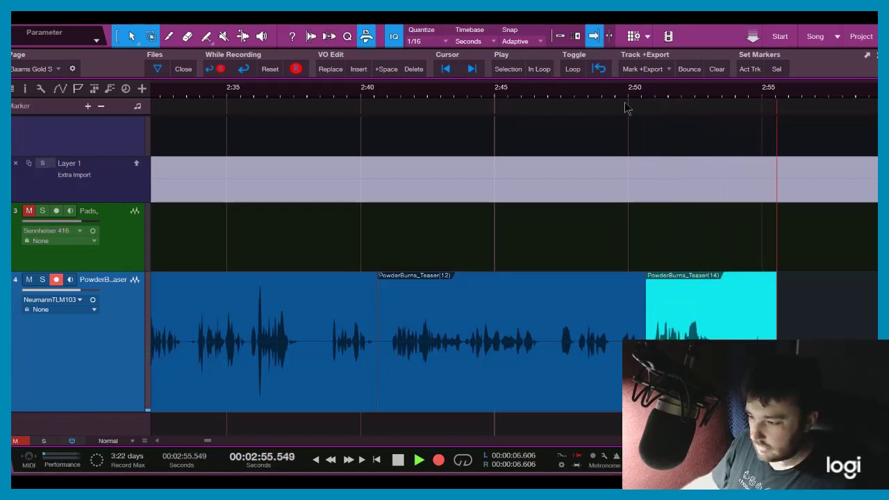
key("r")
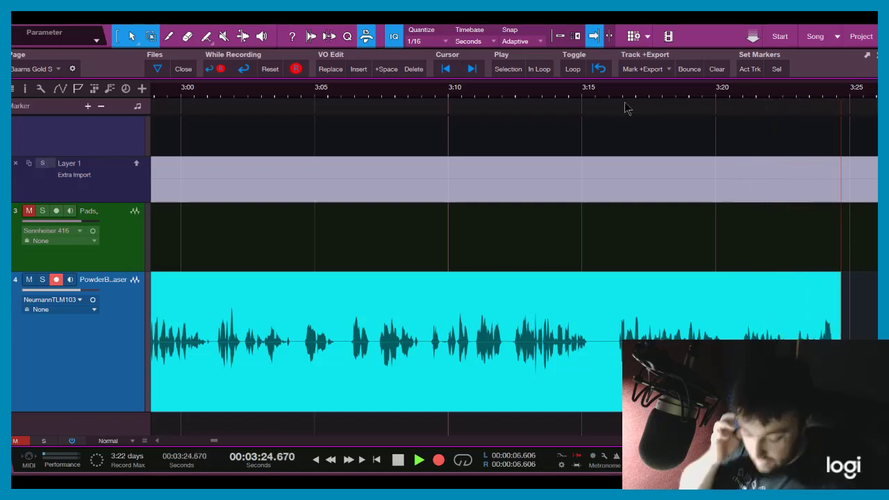
Split the take at about 3:20.5 and delete the flubbed part after it.
key("space")
key("e")
key("space")
left_click(431, 304, "alt")
key("Delete")
key("space")
key("e")
key("space")
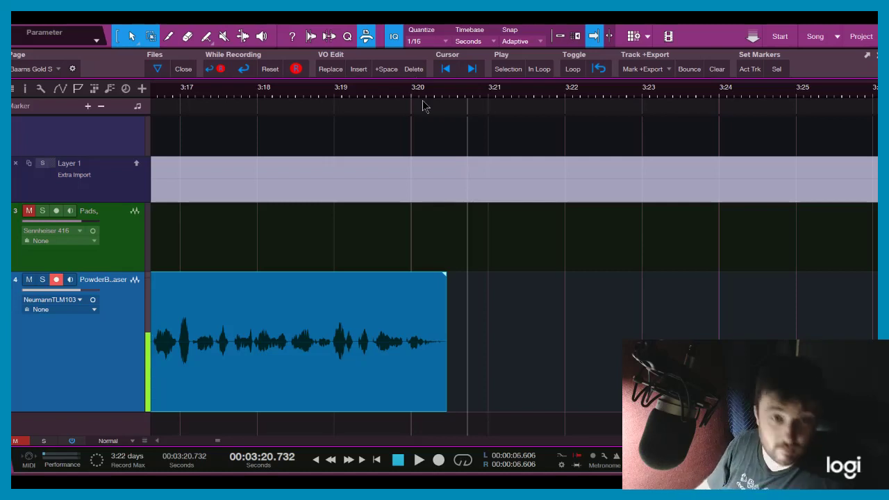
Record the replacement final passage from near 3:19.6 with pre-roll, ending around 3:27.8.
left_click(391, 96)
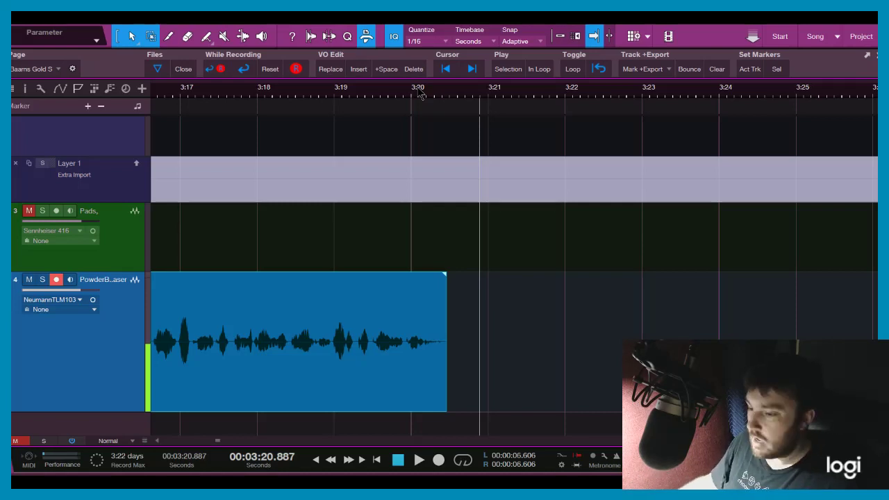
key("KP_Multiply")
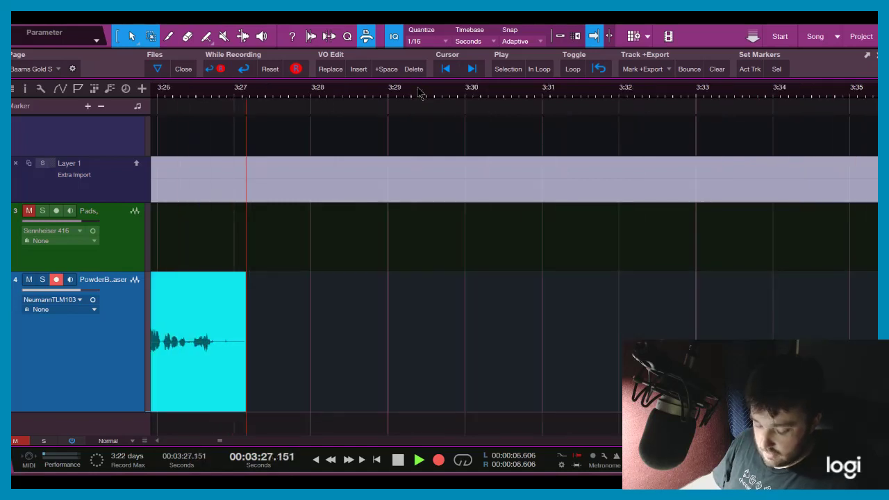
key("space")
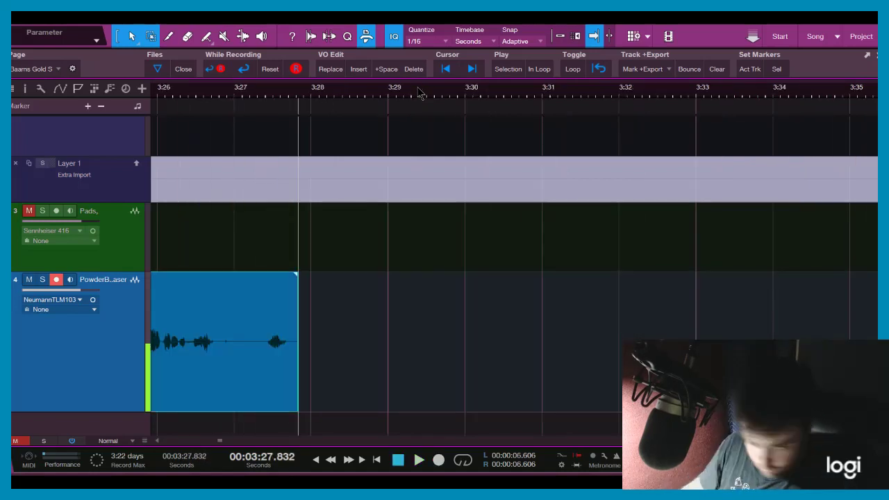
scroll(504, 95, "down", 5)
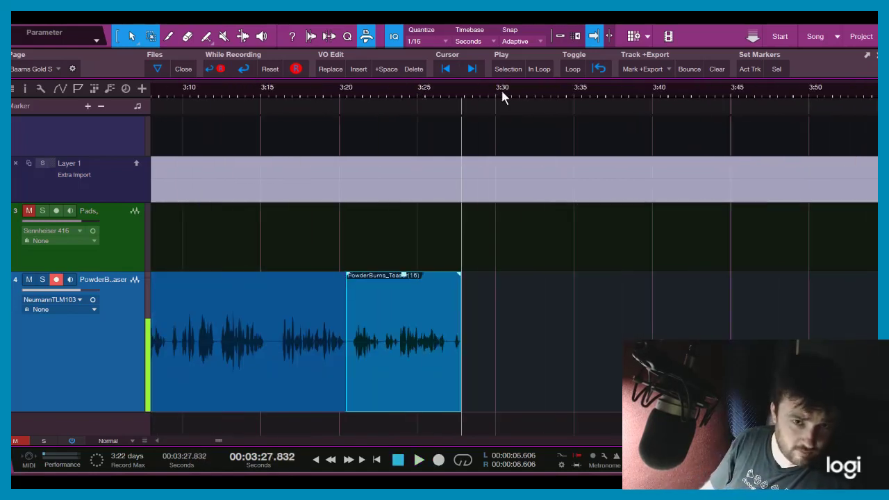
left_click(356, 95)
scroll(356, 95, "up", 4)
key("space")
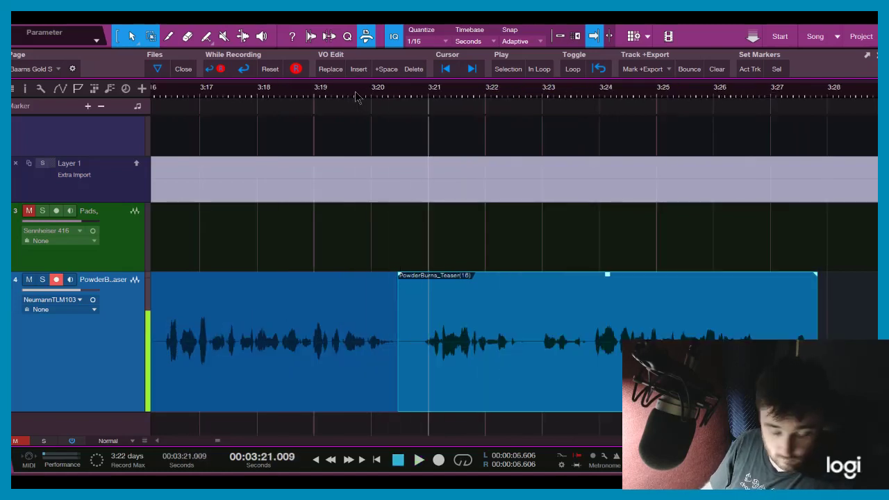
left_click(380, 96)
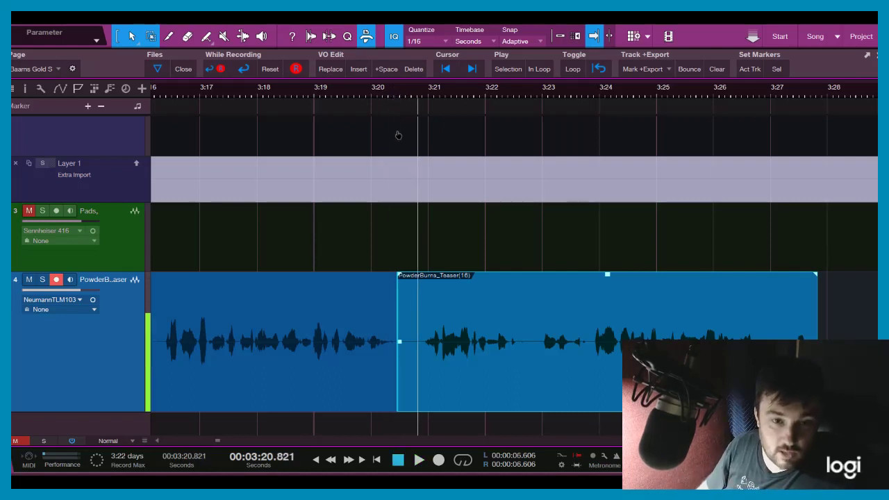
scroll(400, 145, "up", 10)
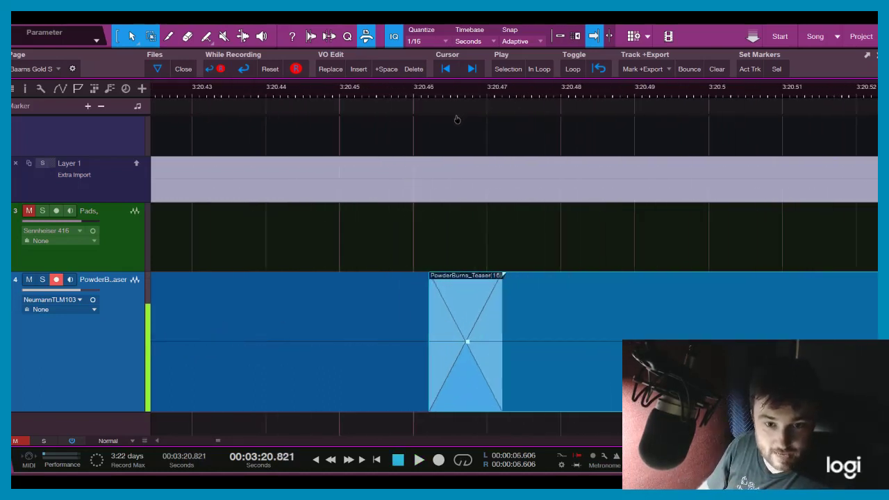
scroll(457, 120, "up", 1)
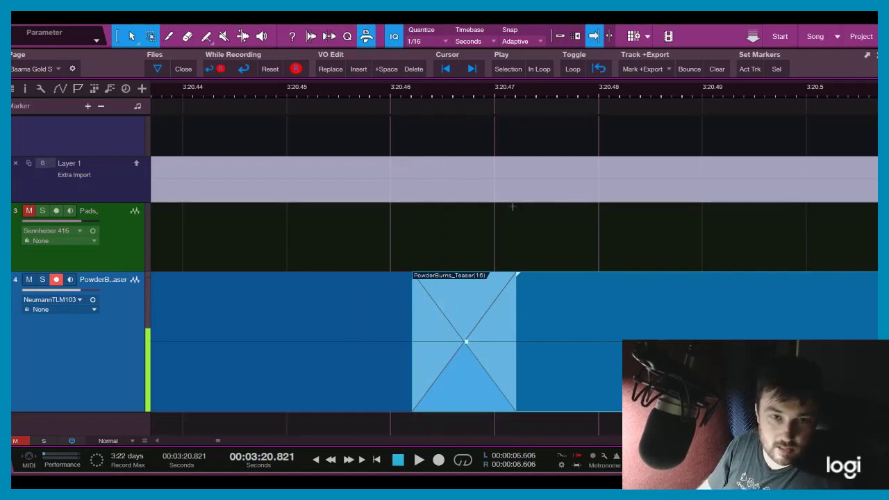
key("w")
key("w")
key("w")
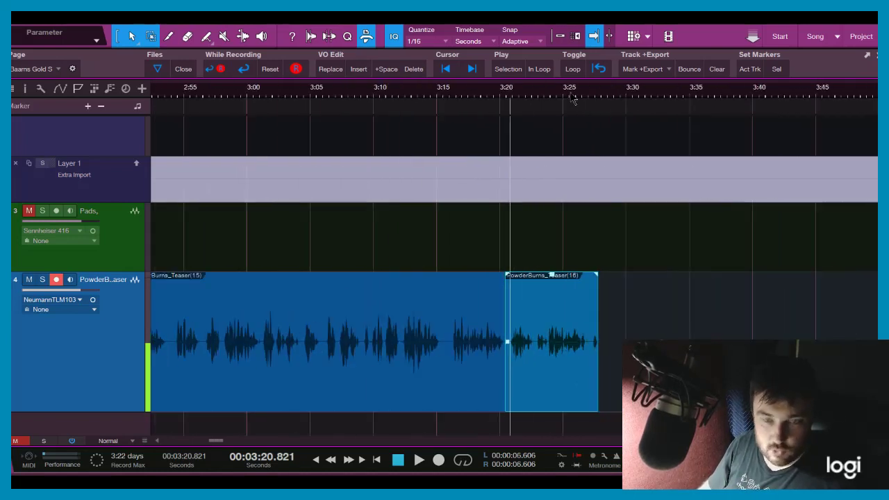
Review the voice take near 3:25, split it at 3:27, and delete the flubbed piece after the split.
left_click(569, 97)
key("space")
key("e")
key("e")
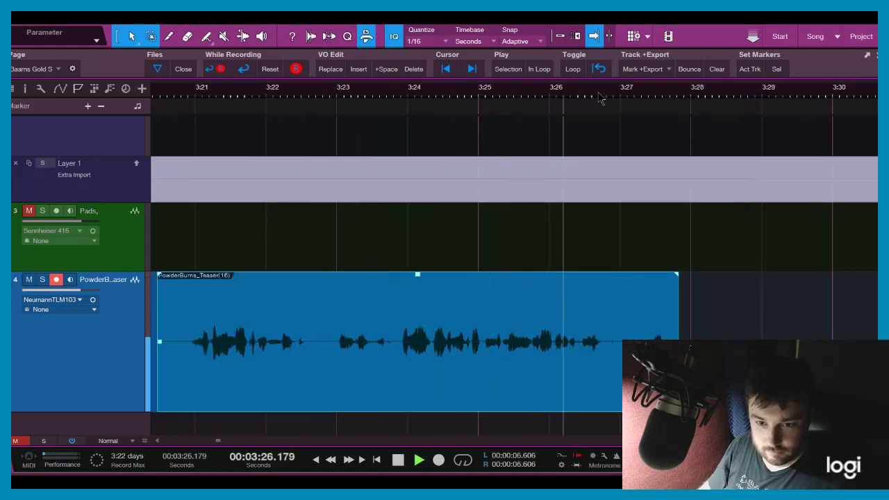
key("space")
left_click(618, 316, "alt")
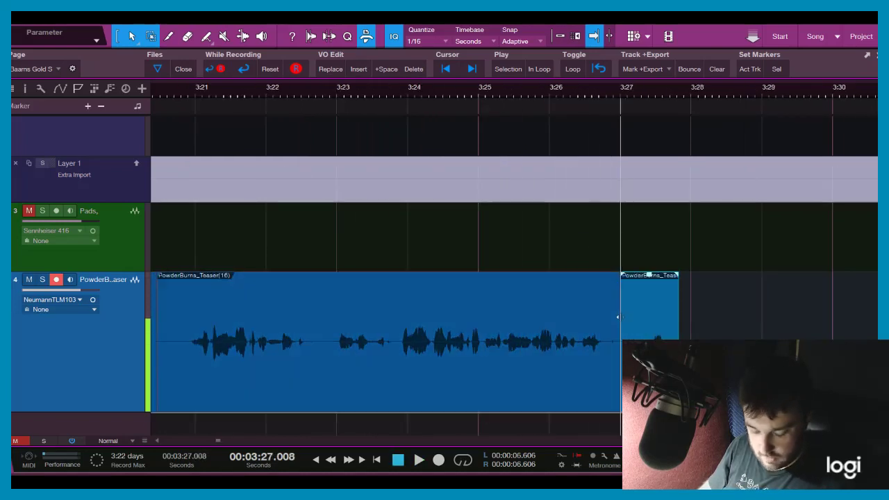
key("Delete")
left_click(618, 313)
Record a new take from about 3:26.5 with pre-roll, then trim its end back before 3:30.
left_click(584, 97)
key("space")
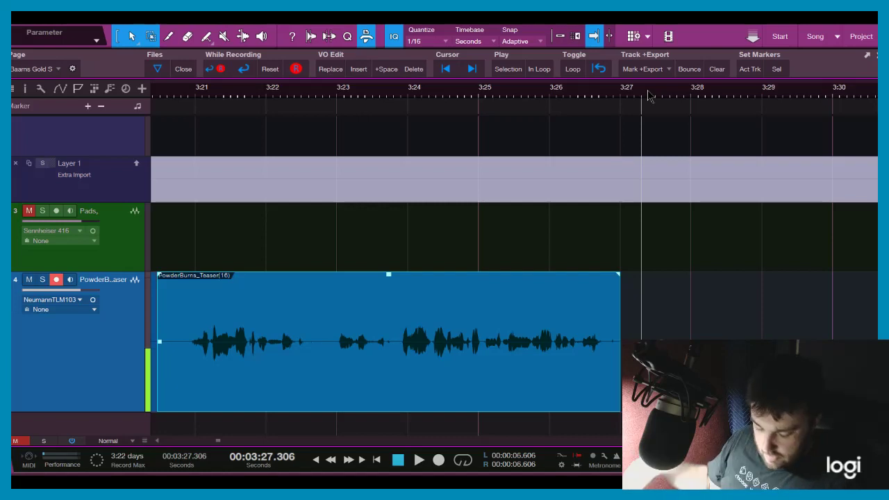
key("space")
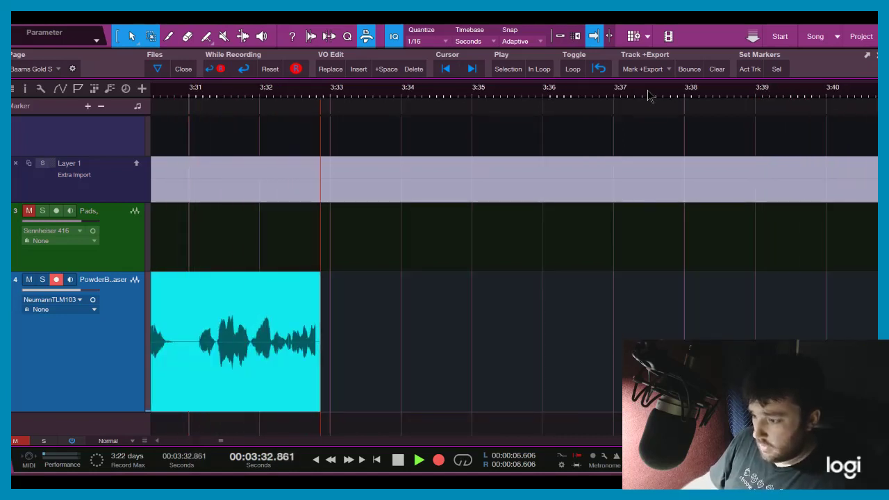
key("space")
key("w")
left_click_drag(463, 305, 365, 313)
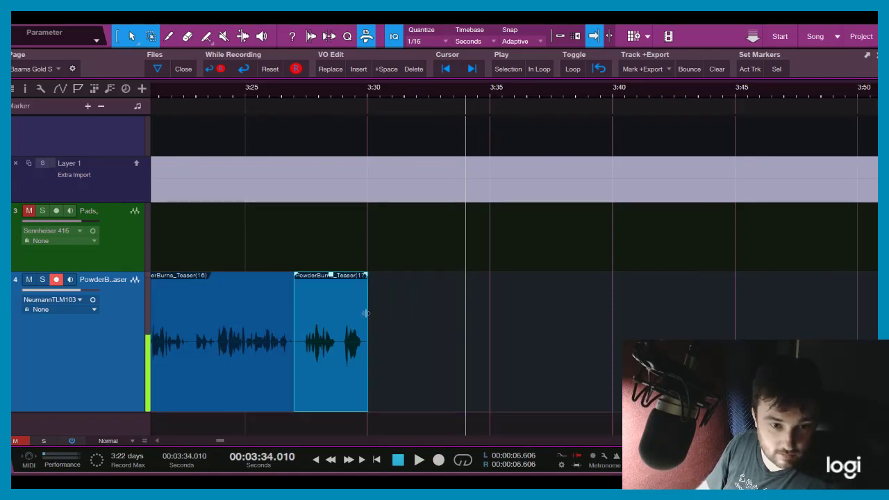
Record the next narration passage with pre-roll starting from about 3:29.
left_click(351, 91)
key("space")
key("e")
key("space")
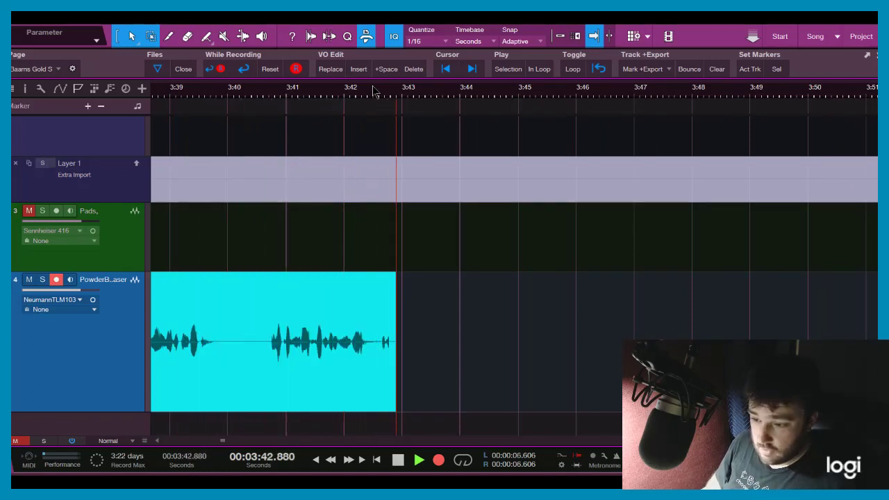
key("space")
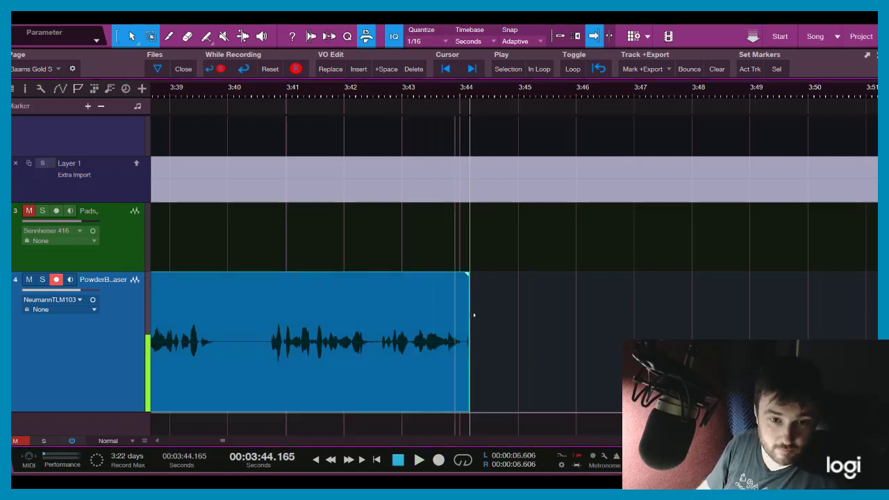
Trim the take's end back to about 3:40, check it, and record onward to about 4:17.
left_click_drag(468, 318, 226, 319)
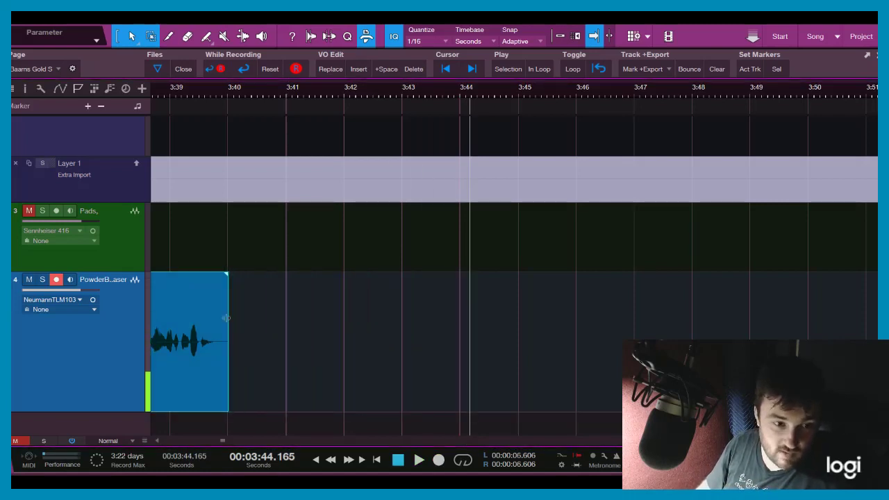
left_click(204, 104)
key("space")
key("space")
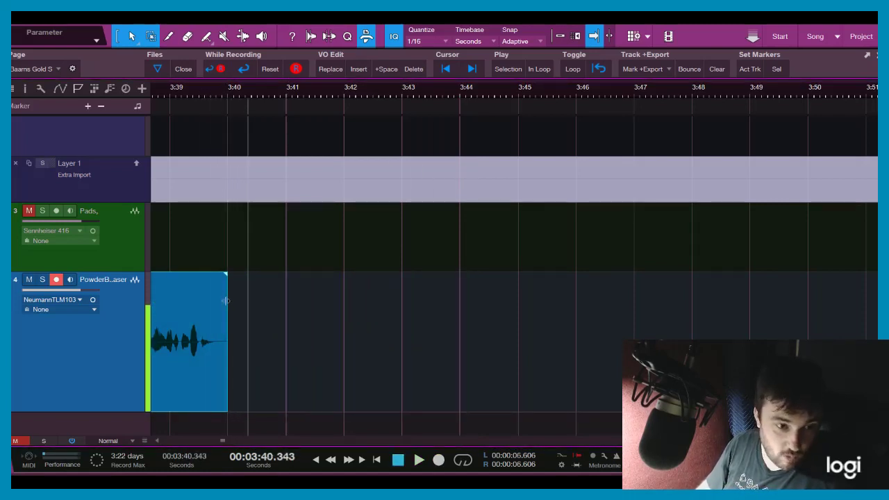
left_click(195, 95)
key("space")
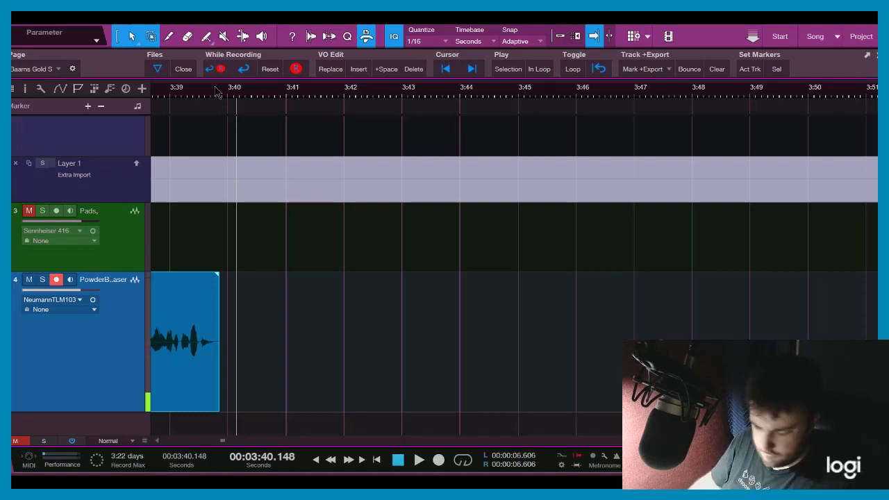
key("space")
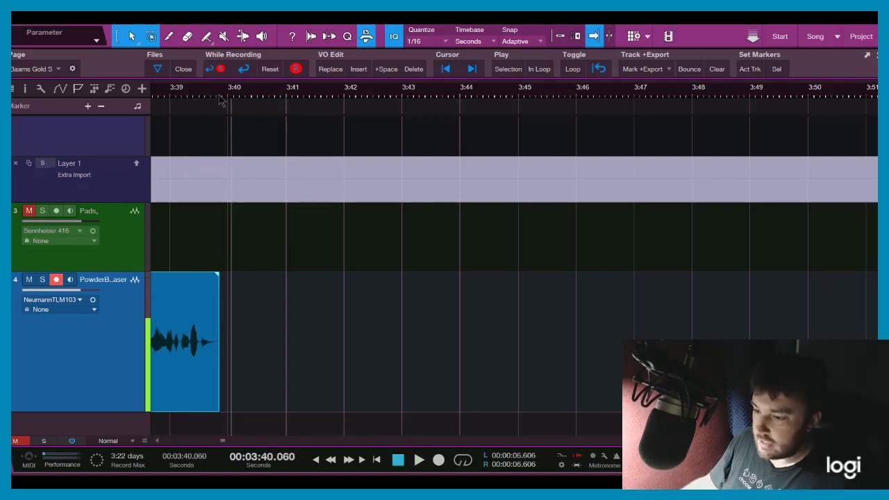
key("KP_Multiply")
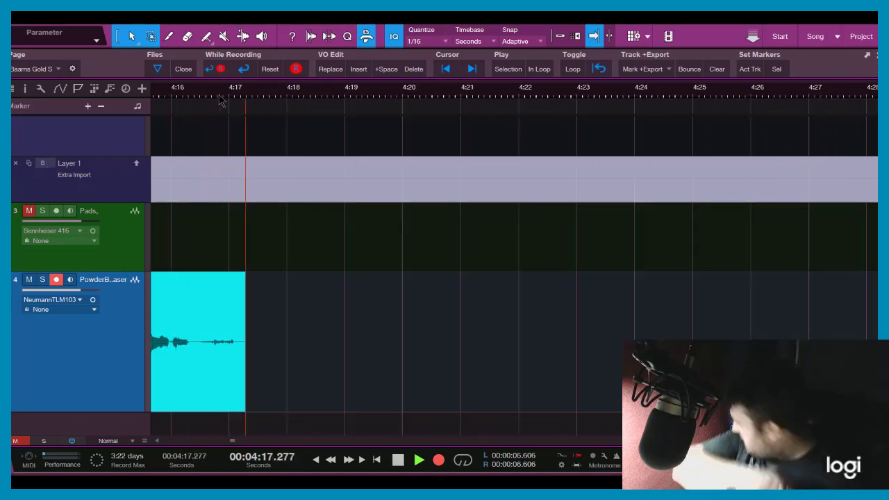
key("space")
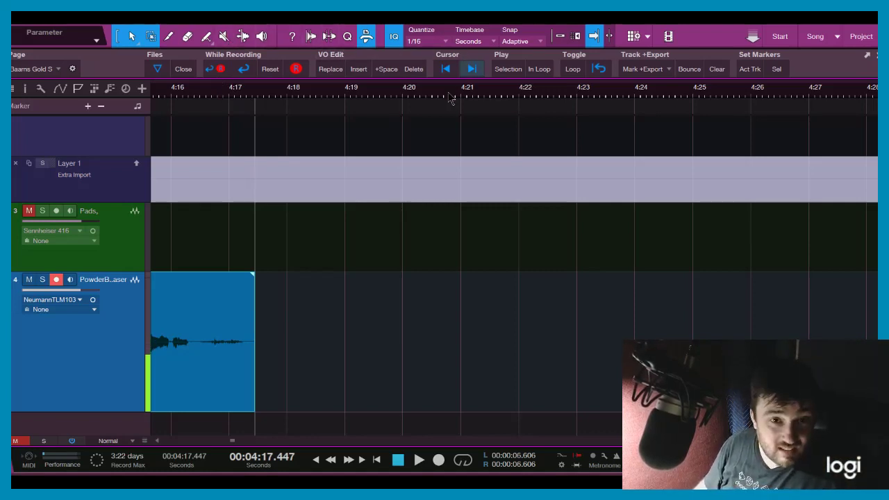
Cut the voice take at the flub around 4:11.5 and replay from about 4:11 to check.
scroll(449, 97, "down", 3)
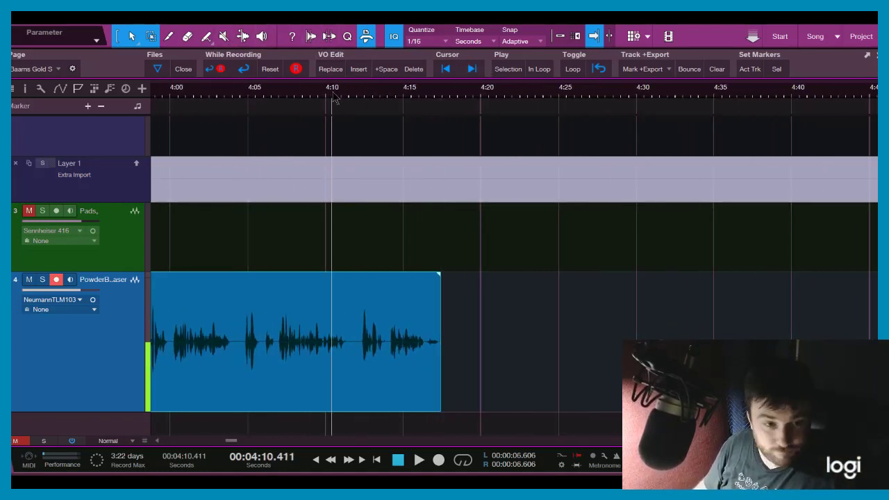
key("space")
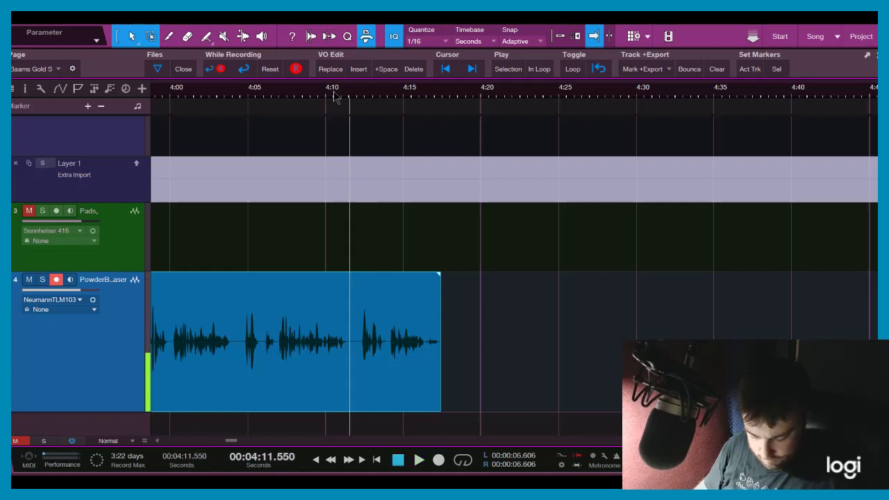
key("r")
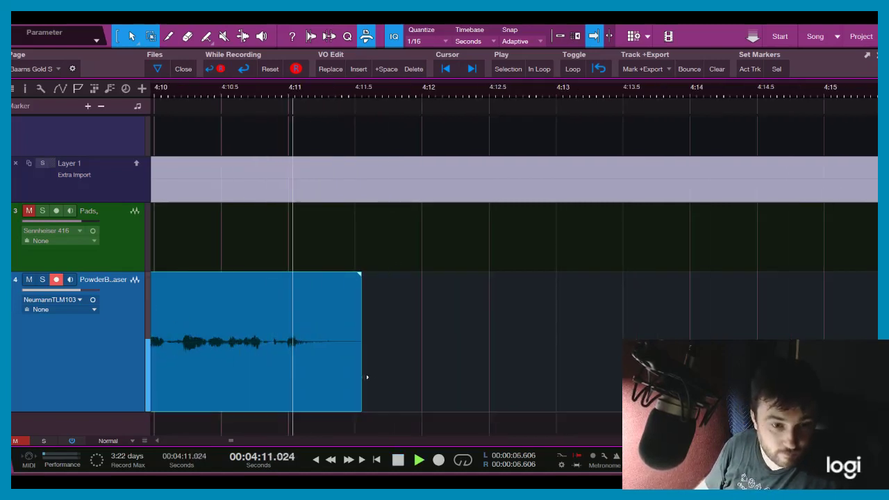
left_click(288, 93)
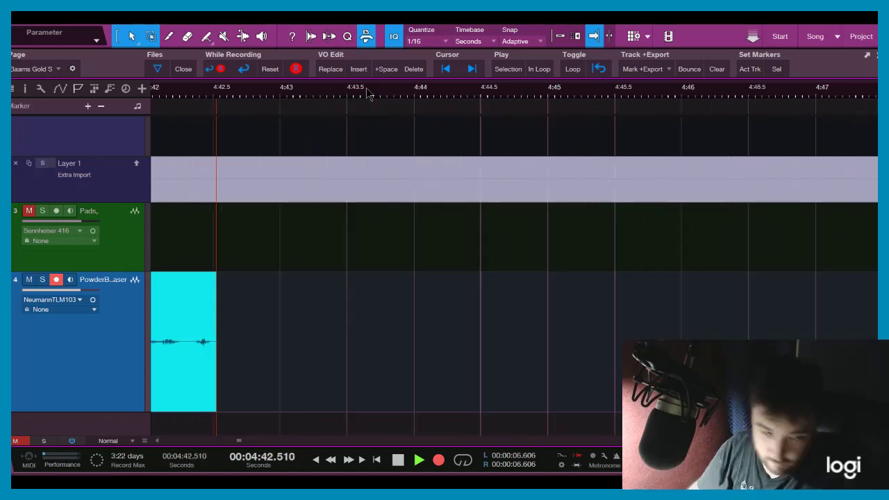
Stop recording, delete everything after 4:40, and record new narration from there.
key("space")
key("w")
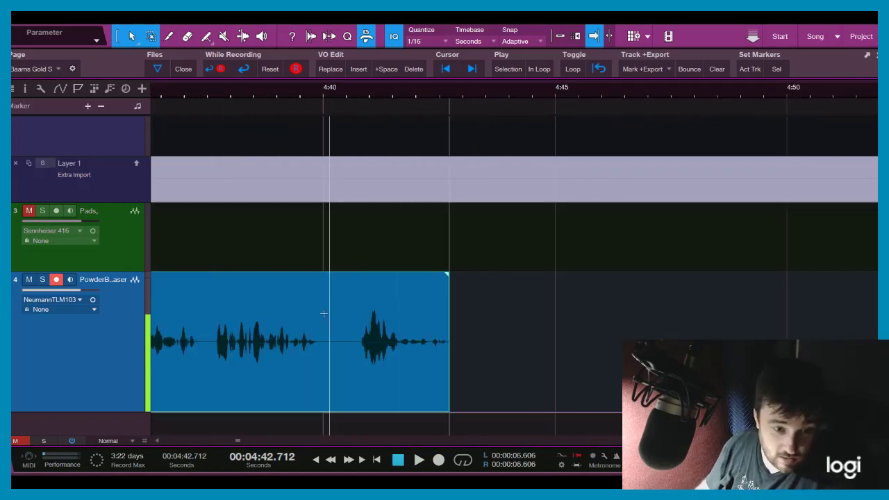
left_click(323, 314)
key("Delete")
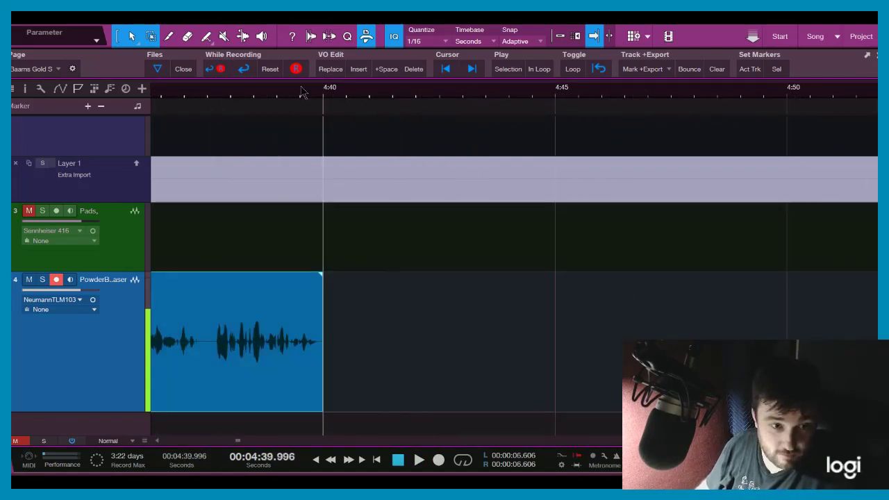
key("space")
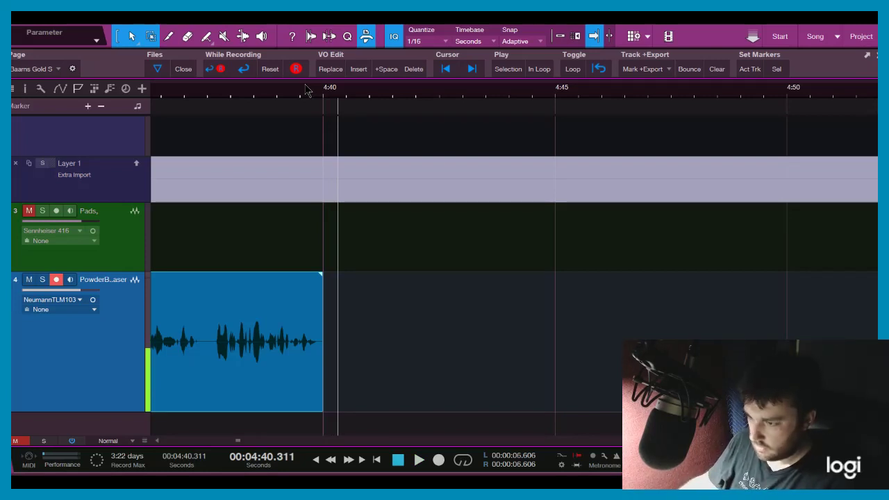
key("KP_Multiply")
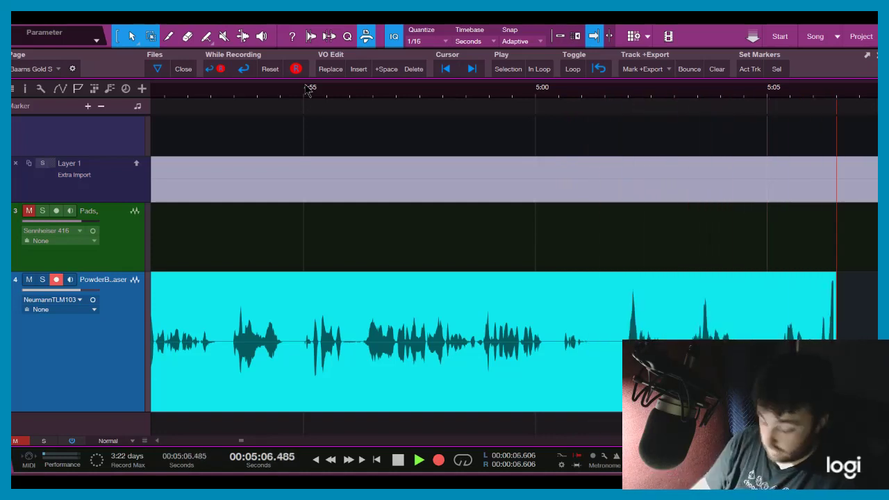
Stop recording, trim the take's end to about 5:04.5, preview, and record the next passage.
key("space")
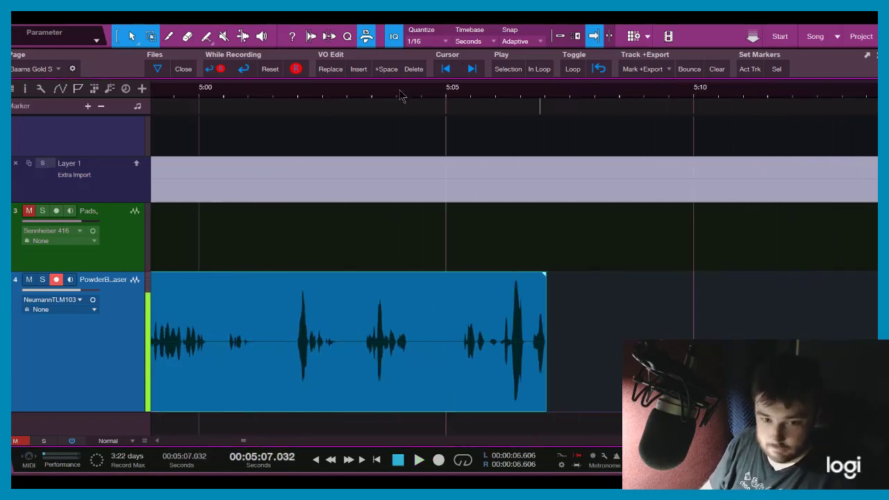
left_click_drag(541, 306, 412, 304)
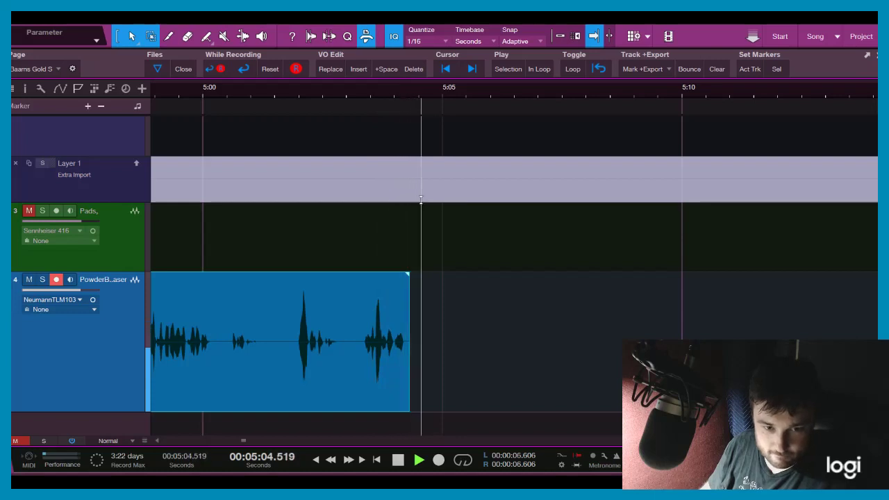
key("space")
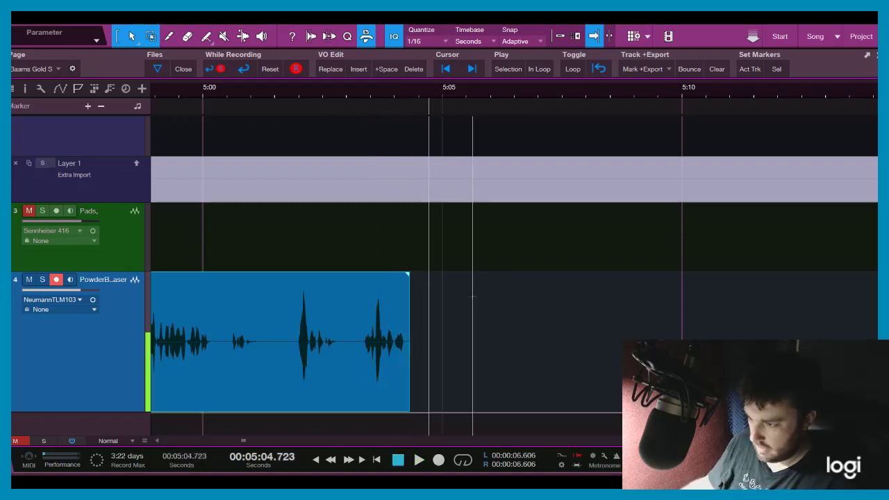
key("KP_Multiply")
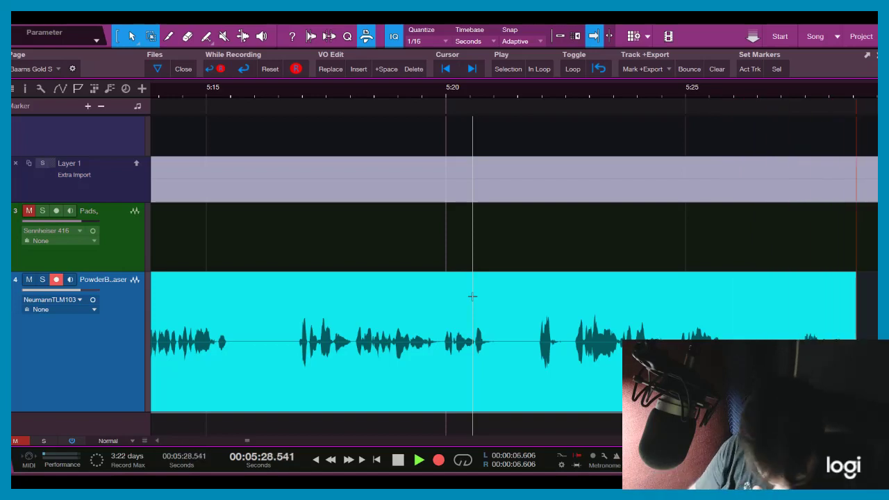
Stop recording, split the voice clip at the flub near 5:25, and delete the flubbed remainder.
key("space")
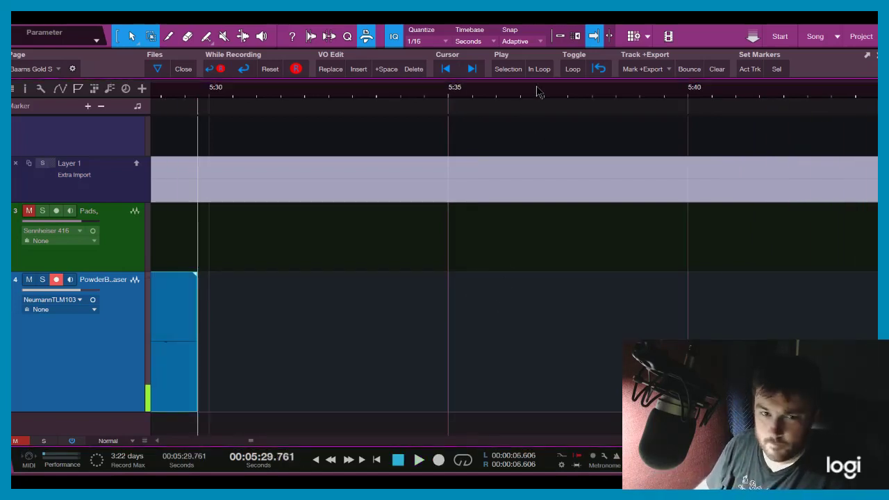
scroll(537, 92, "down", 3)
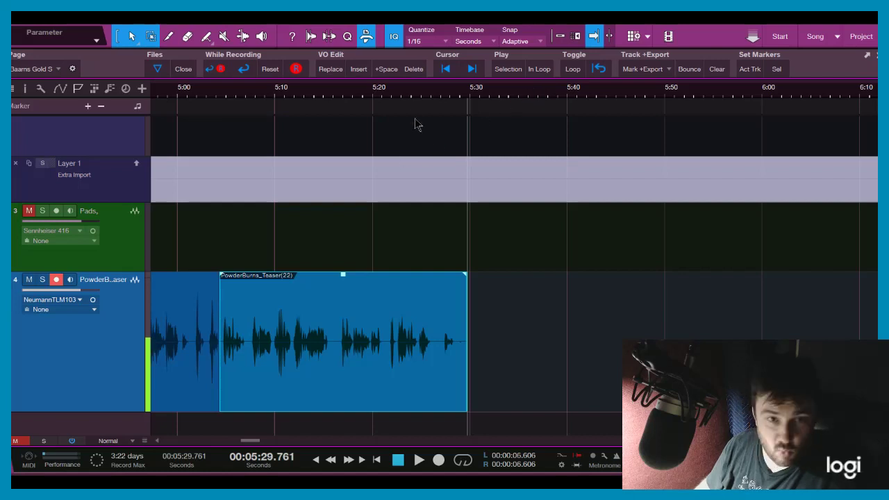
left_click(417, 92)
key("space")
scroll(424, 93, "up", 3)
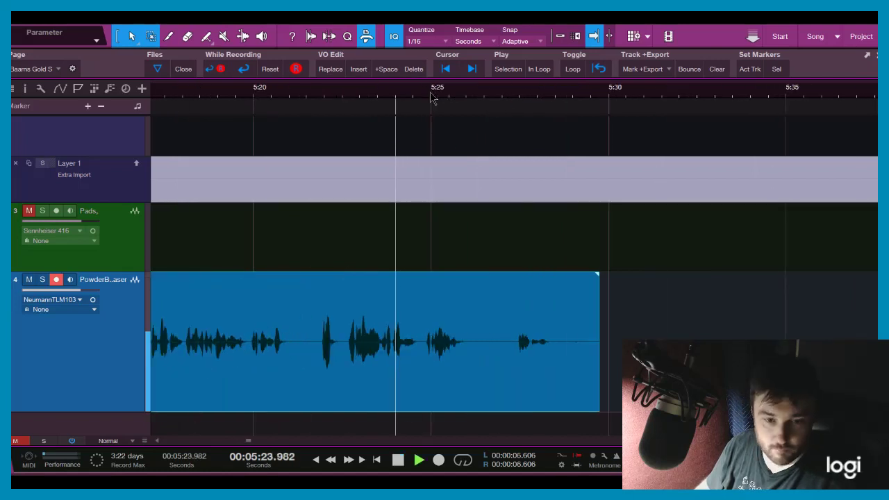
left_click(465, 318, "alt")
key("Delete")
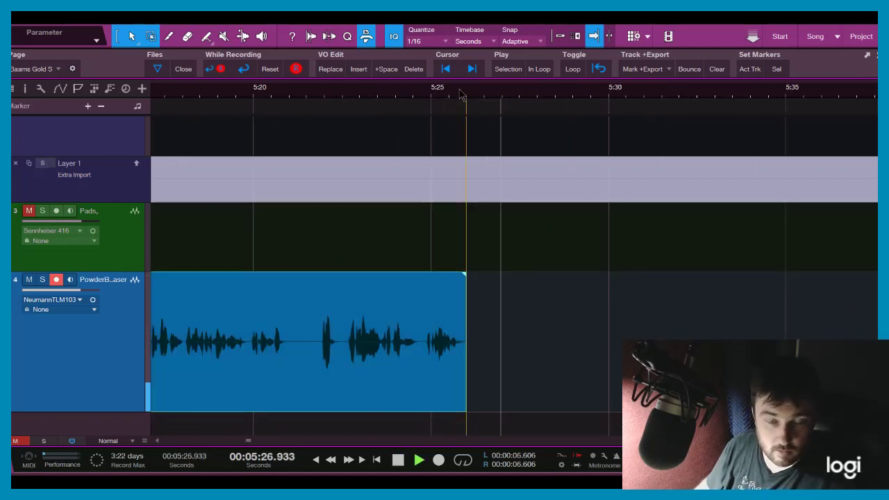
left_click(457, 99)
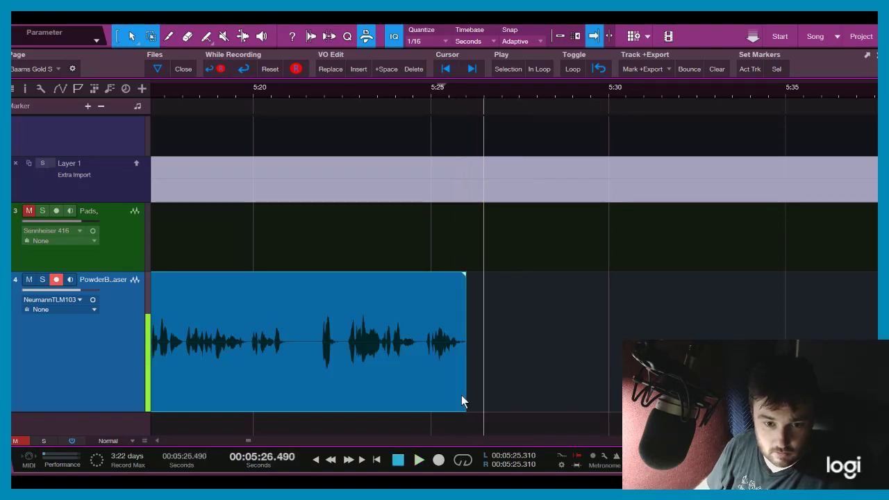
left_click(455, 103)
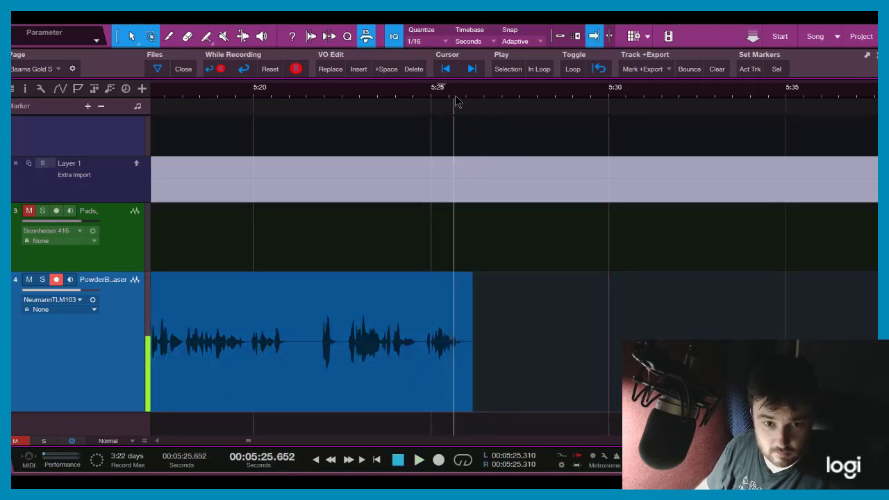
key("space")
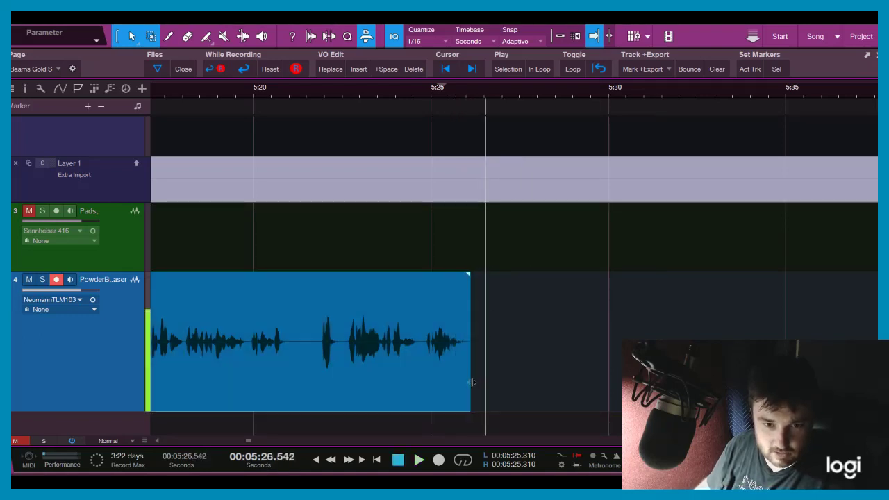
Pull the clip end in slightly and punch-record a fresh take with pre-roll from about 5:24.7.
left_click_drag(474, 382, 470, 382)
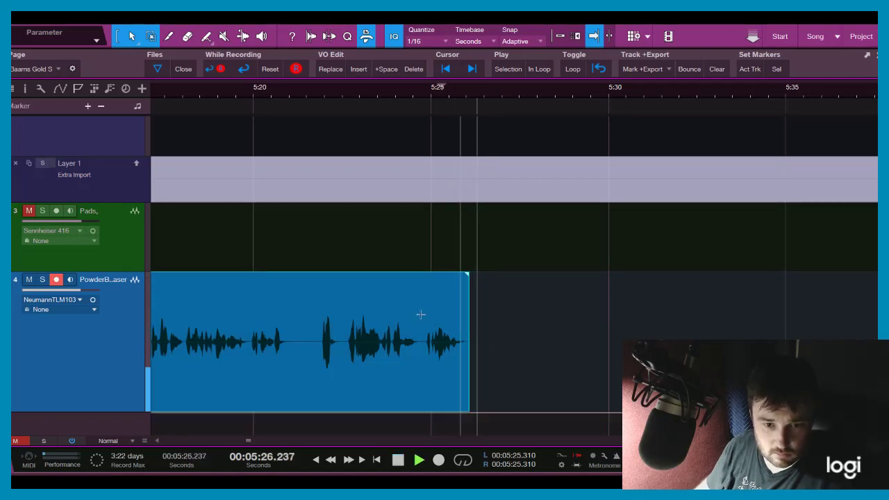
key("space")
left_click(422, 361)
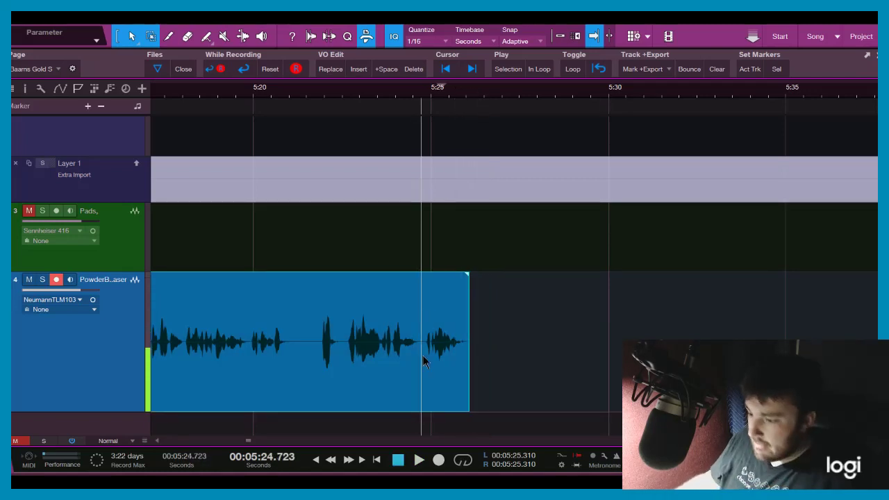
key("space")
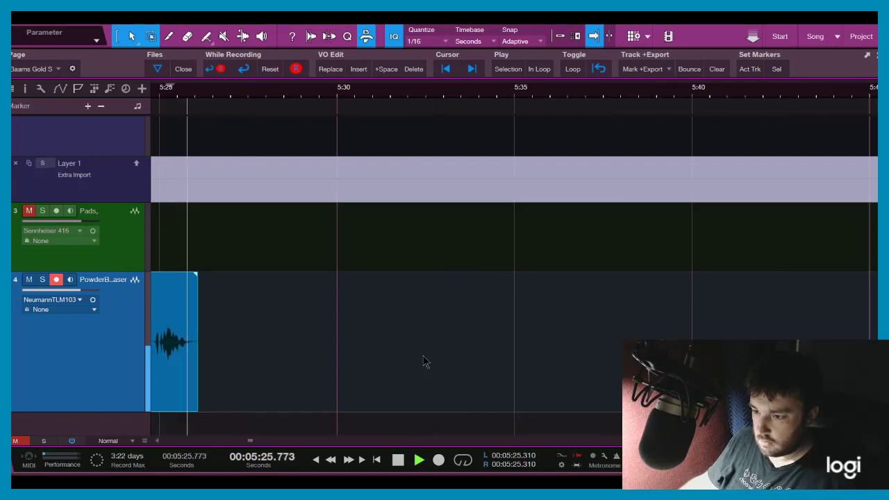
key("KP_Multiply")
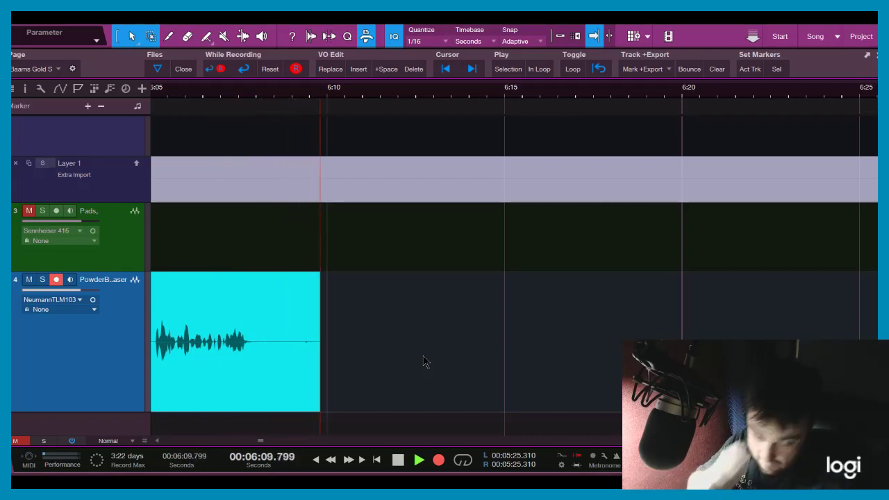
End the current take and start a new pre-roll recording pass from about 6:07.
key("space")
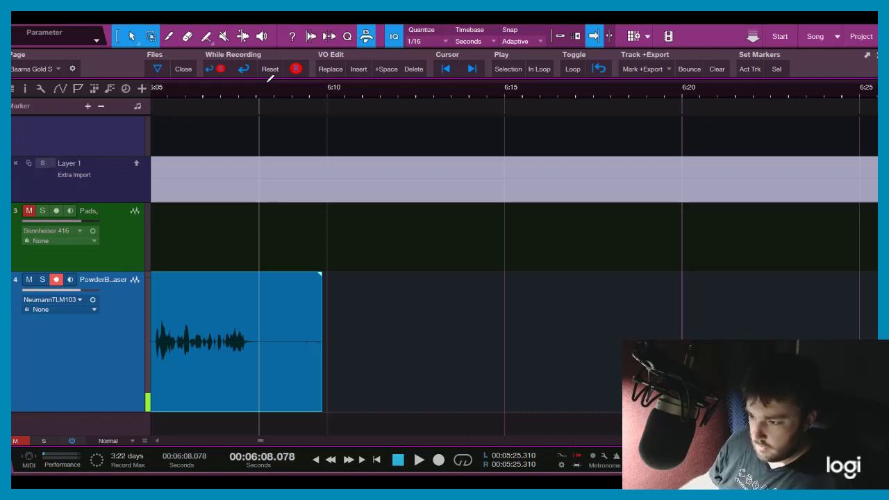
key("space")
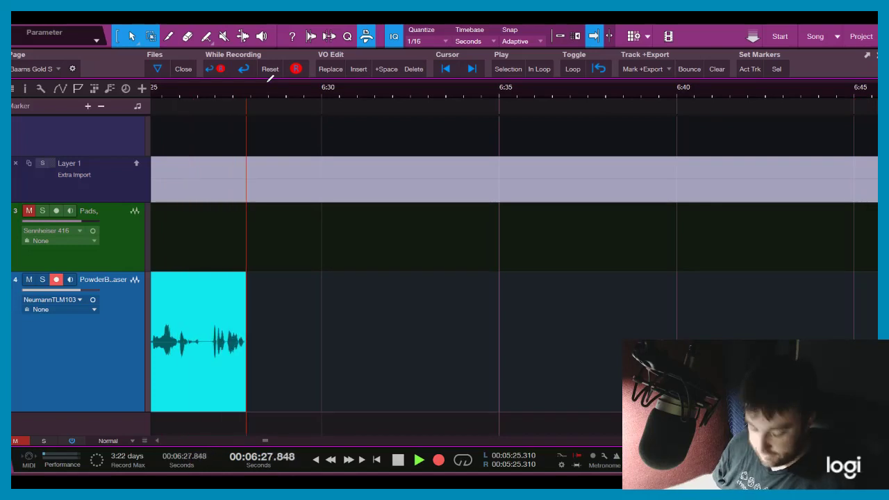
Stop recording and shorten the clip's flubbed end in two trims, checking playback from about 6:16.
key("space")
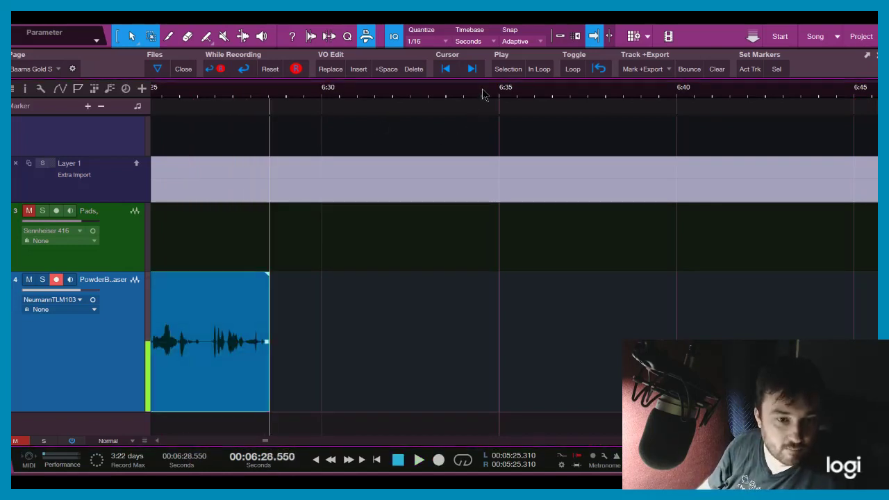
key("w")
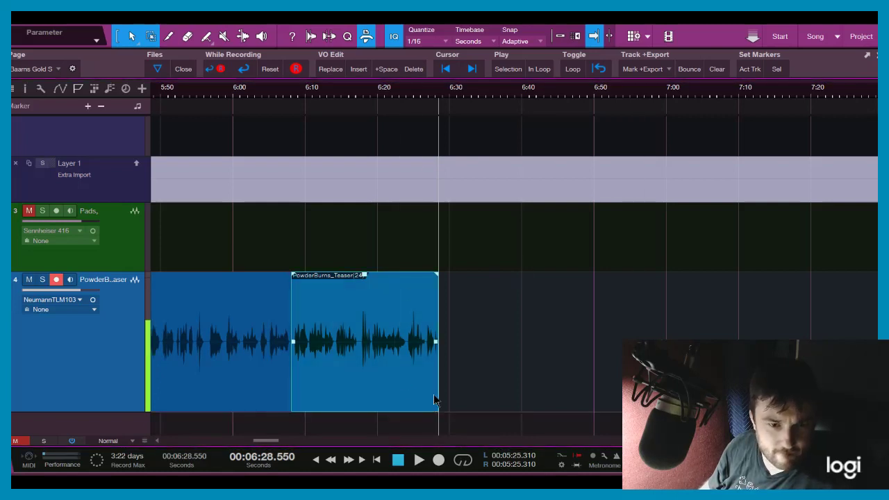
left_click_drag(377, 387, 356, 387)
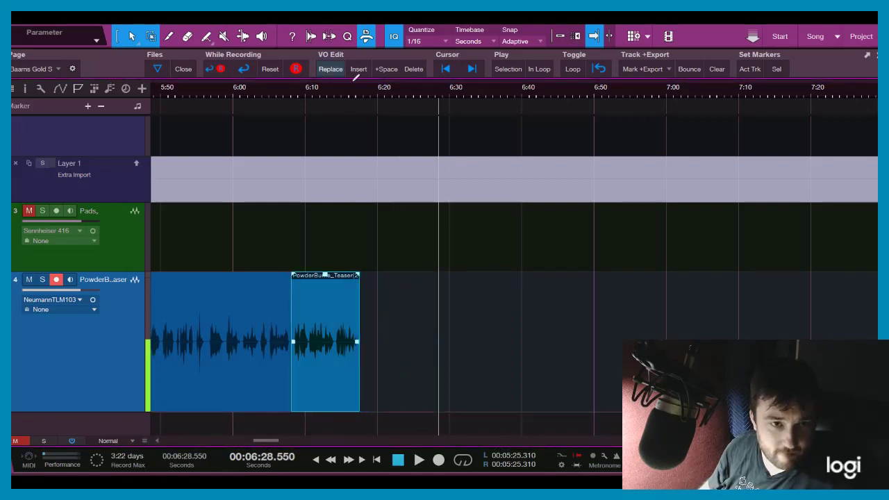
scroll(358, 94, "up", 5)
left_click(358, 94)
key("space")
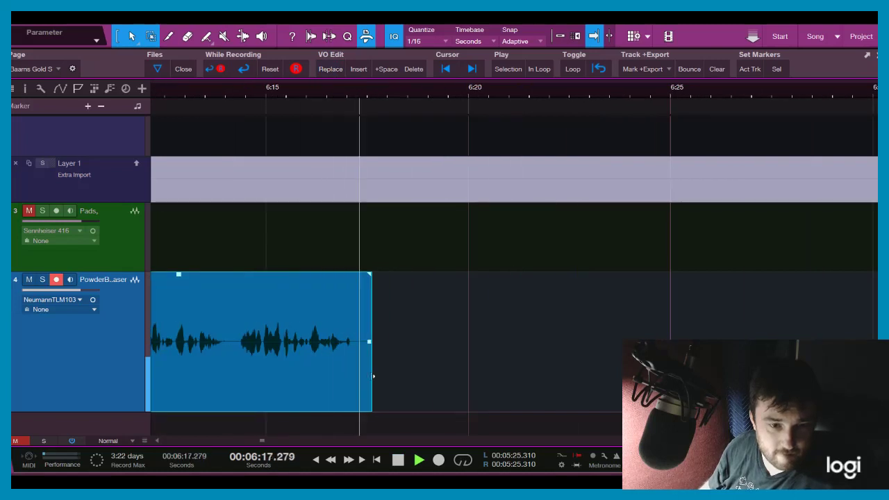
key("space")
left_click_drag(372, 377, 356, 378)
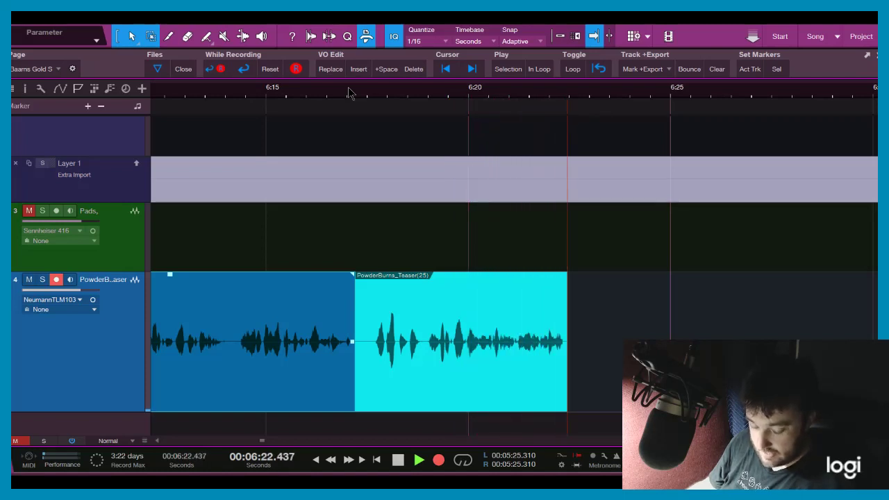
Discard three false starts with Ctrl+Z, then record the passage and stop.
key("ctrl+z")
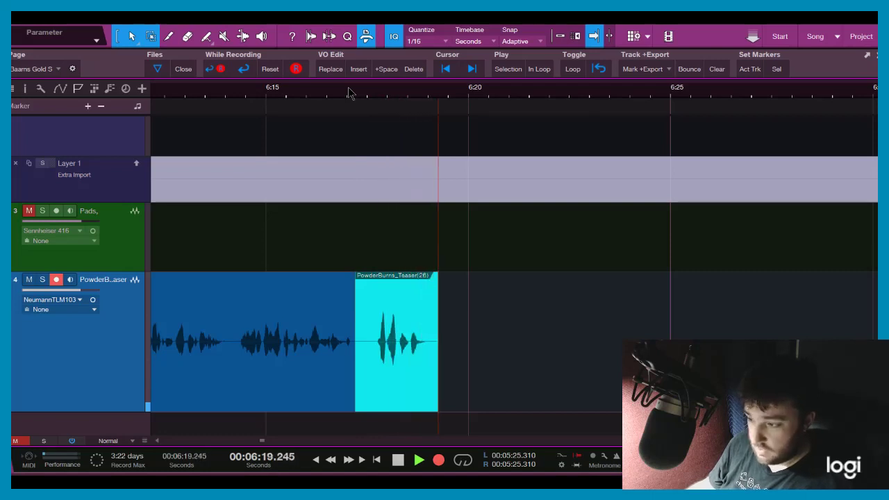
key("ctrl+z")
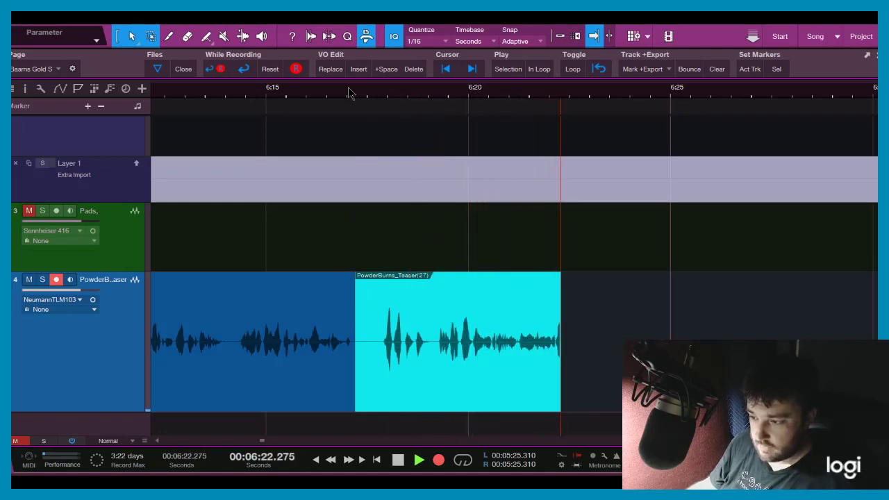
key("ctrl+z")
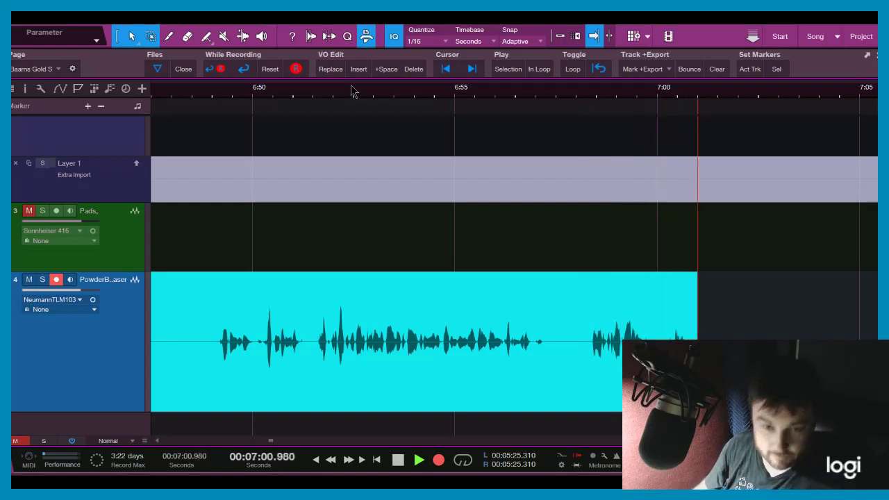
key("space")
Trim the take's flubbed ending back near 6:58, review it, and discard another false start.
left_click_drag(696, 312, 546, 316)
left_click(535, 94)
scroll(537, 94, "up", 2)
key("space")
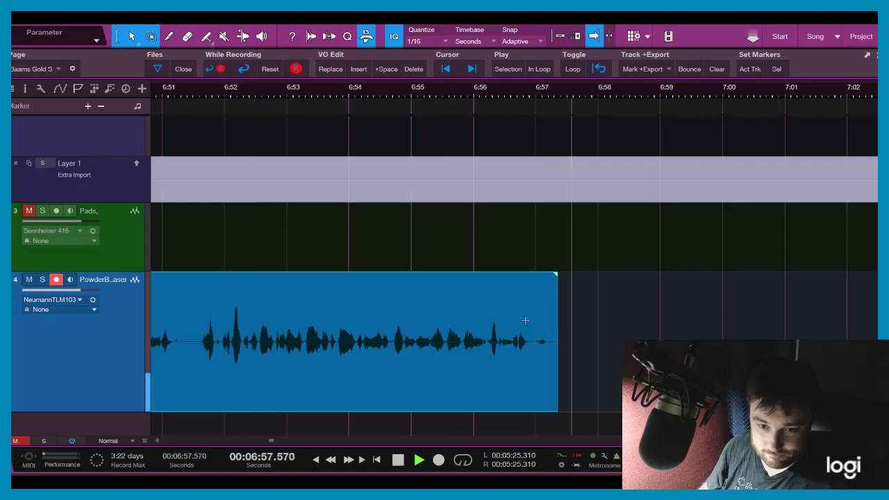
key("space")
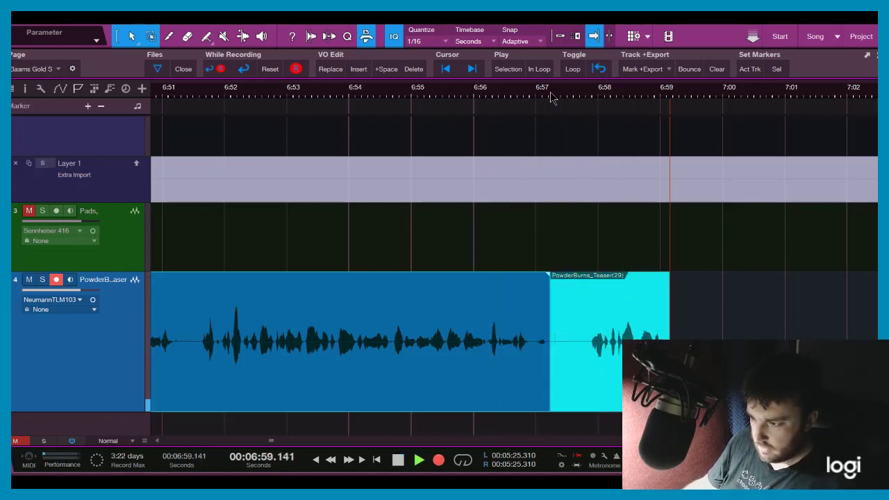
key("ctrl+z")
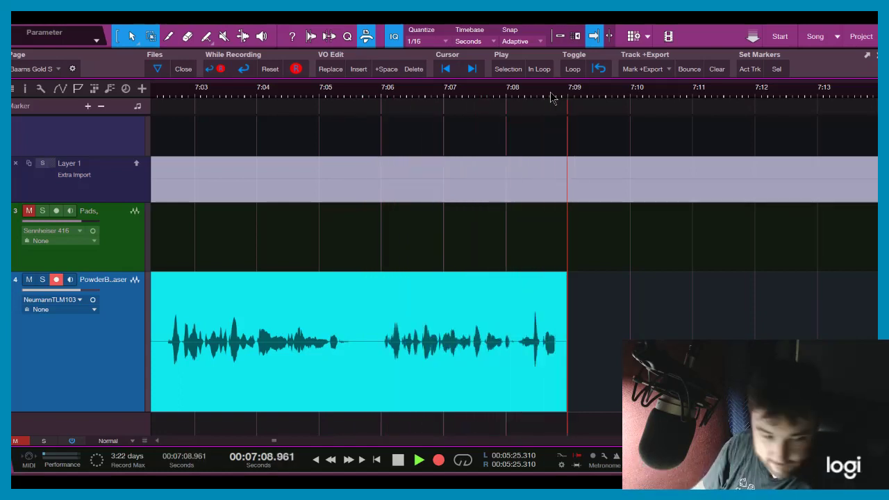
Stop the take and drag its end back to about 7:05.
key("space")
mouse_move(579, 371)
left_mouse_down()
mouse_move(339, 368)
mouse_move(357, 368)
left_mouse_up()
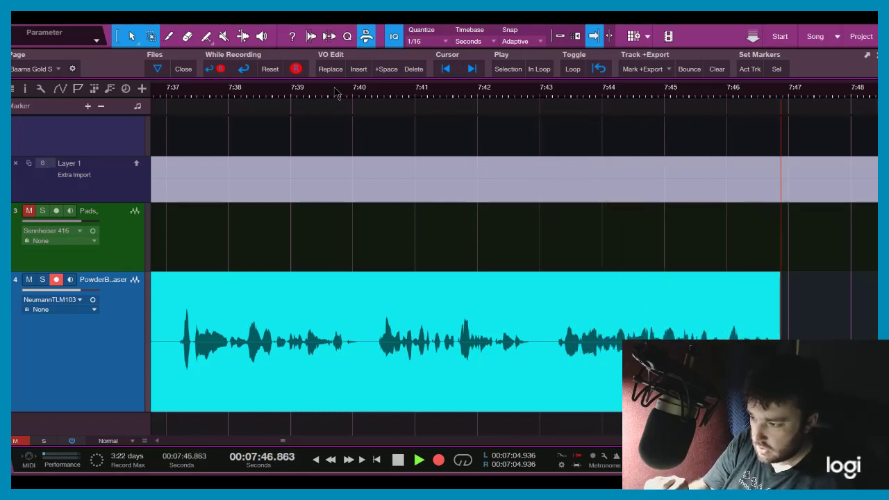
Stop the take, zoom in on the clip end, and delete the tail past about 7:47.
key("space")
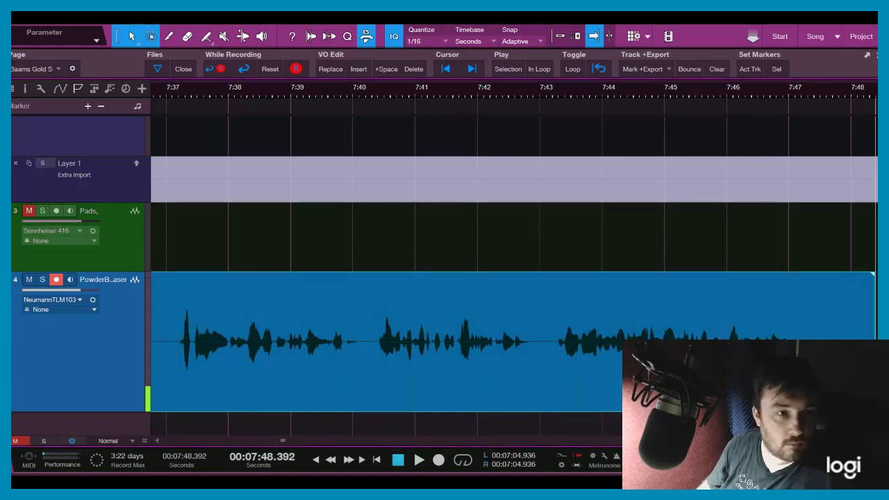
left_click_drag(792, 101, 522, 93)
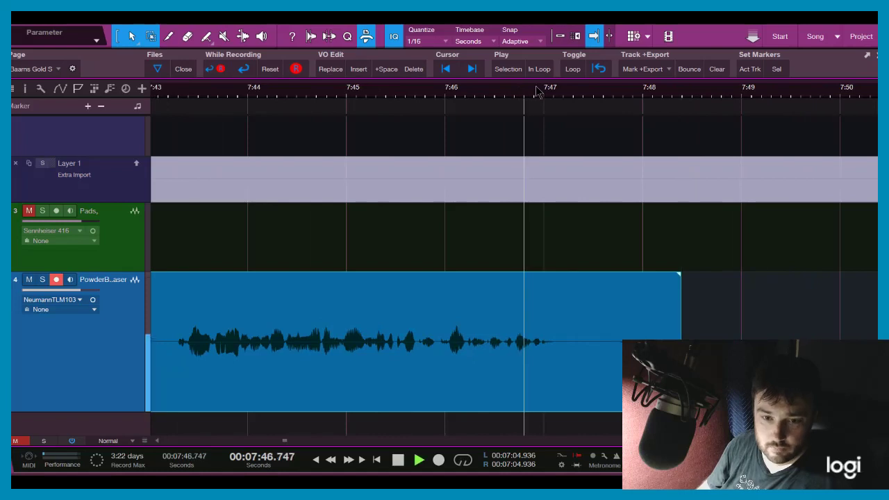
left_click(608, 272)
key("Delete")
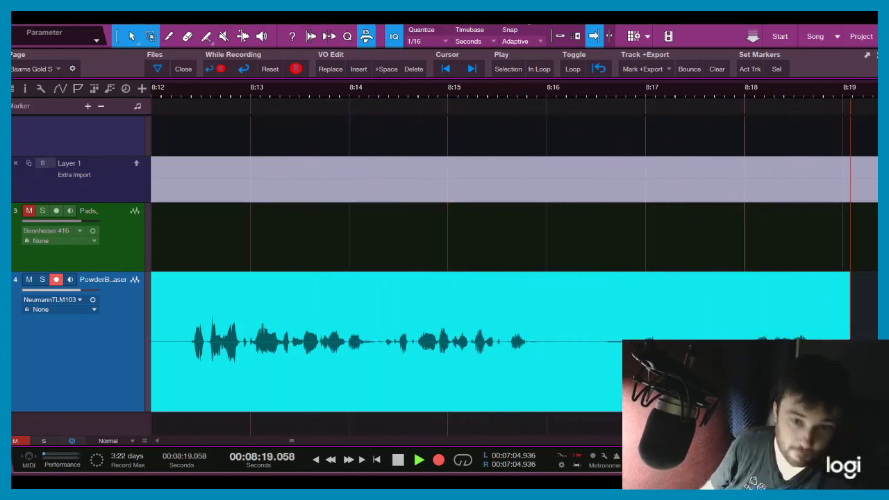
Stop recording and trim the flubbed ending off the voice clip.
key("space")
left_click_drag(862, 299, 554, 312)
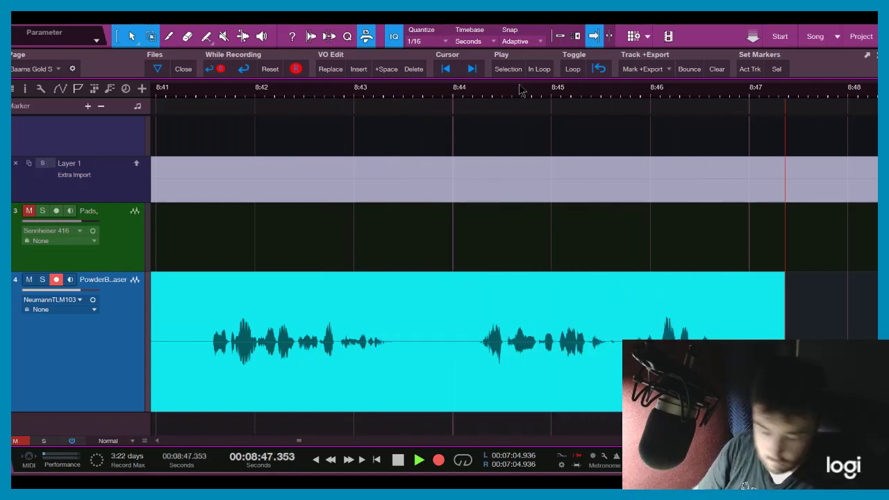
Stop the take, trim its flubbed ending, and start the next pre-roll take toward 9:23.
key("space")
left_click_drag(513, 339, 397, 342)
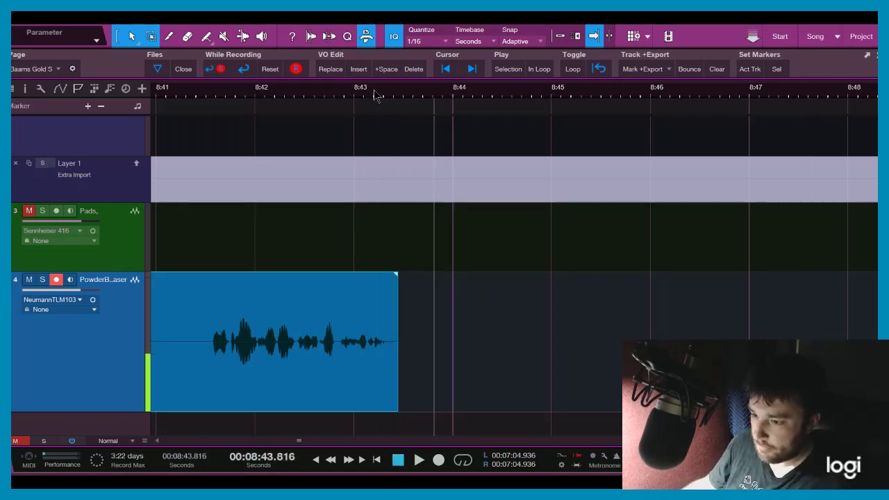
key("KP_Multiply")
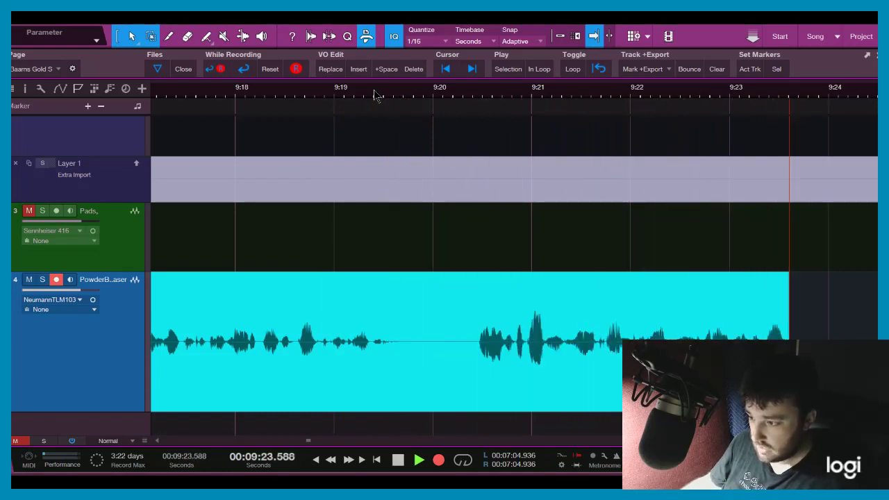
Stop recording, trim the flubbed tail, and undo the retake back to 9:19.
key("space")
scroll(548, 94, "down", 5)
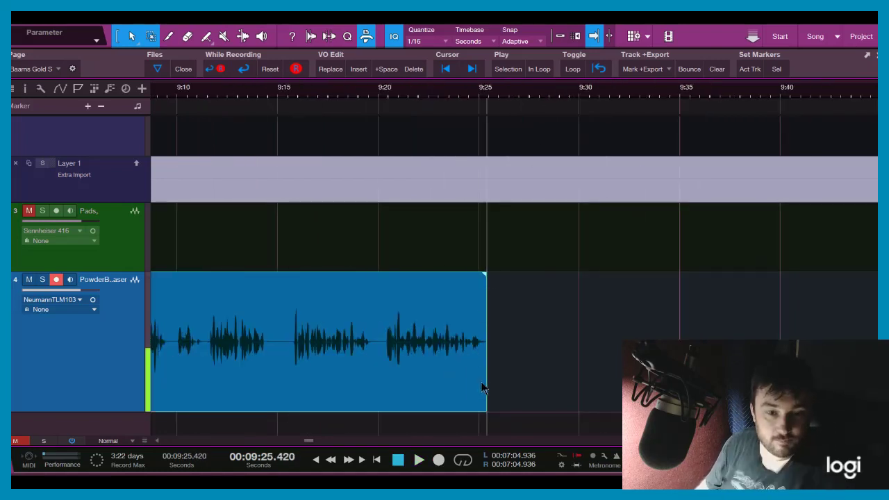
mouse_move(443, 371)
left_mouse_down()
mouse_move(369, 369)
mouse_move(367, 281)
left_mouse_up()
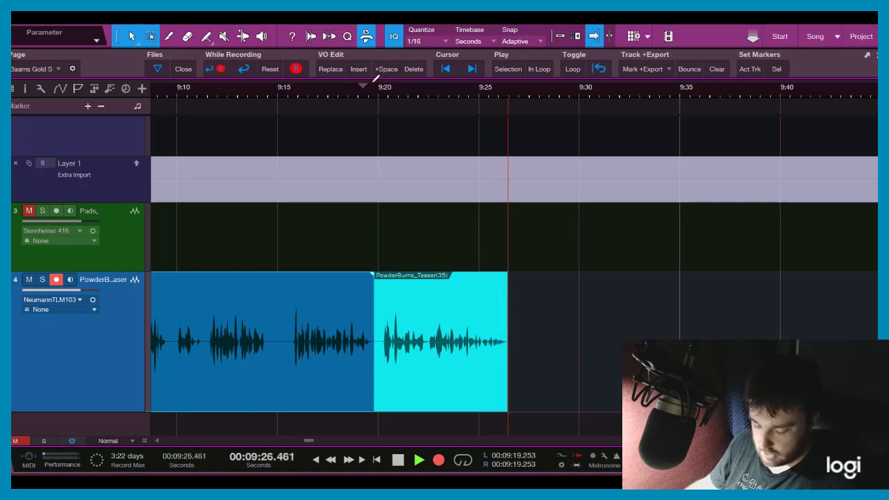
key("ctrl+z")
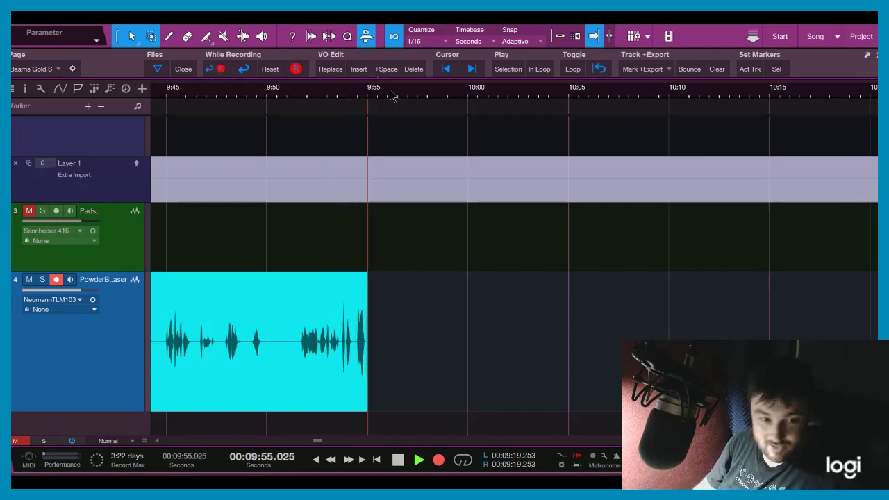
Stop the take, trim its trailing flub, and review playback from about 9:48.
key("space")
left_click_drag(296, 301, 261, 307)
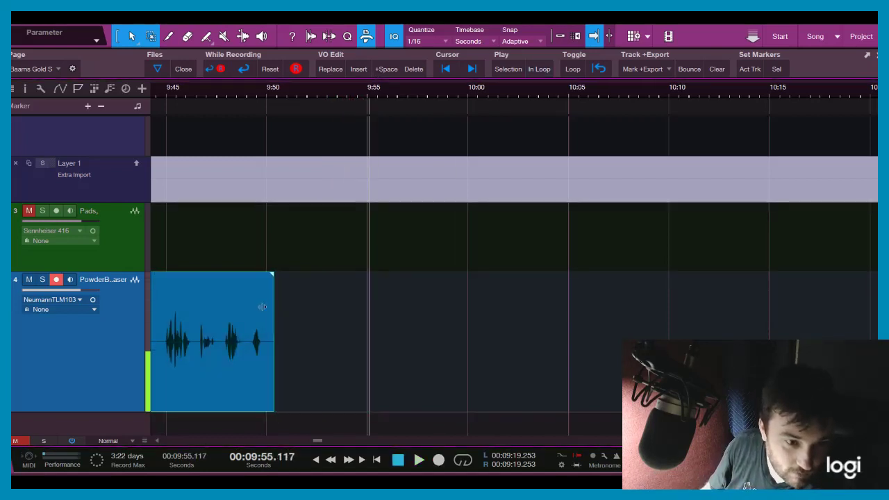
left_click(242, 92)
scroll(254, 94, "up", 2)
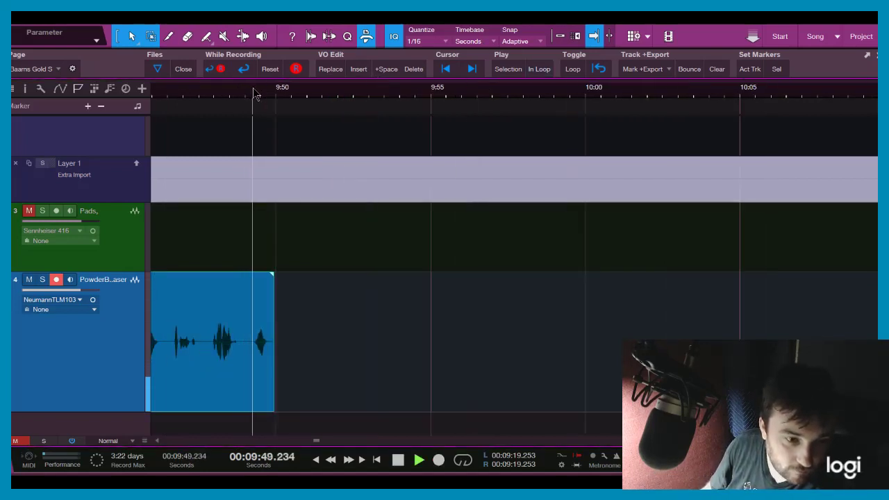
key("space")
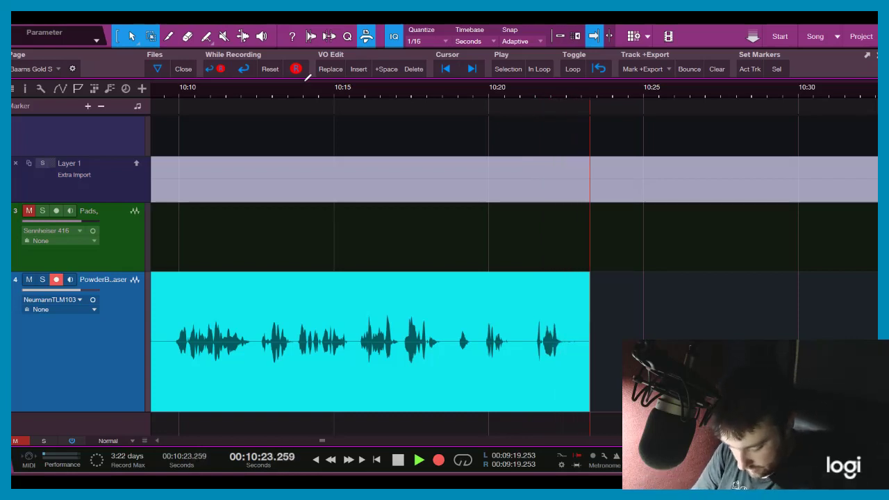
Stop the next take, trim its end back to about 10:18, and replay the last seconds.
key("space")
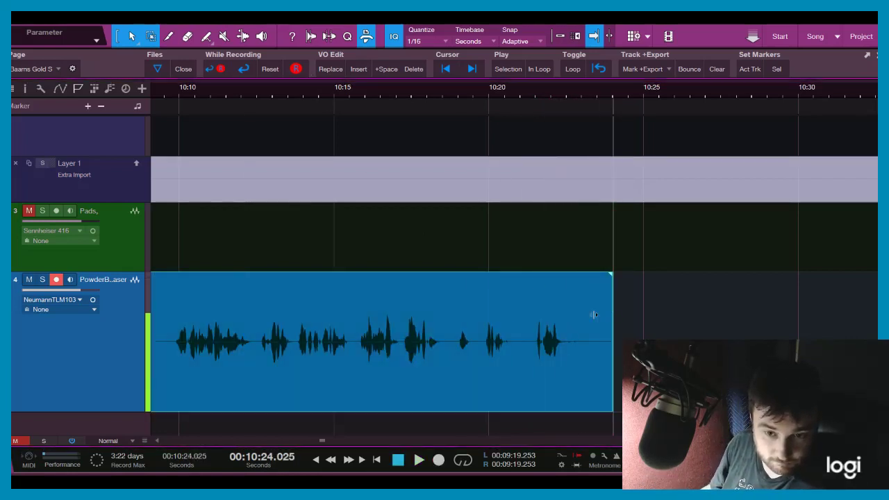
left_click_drag(570, 314, 440, 318)
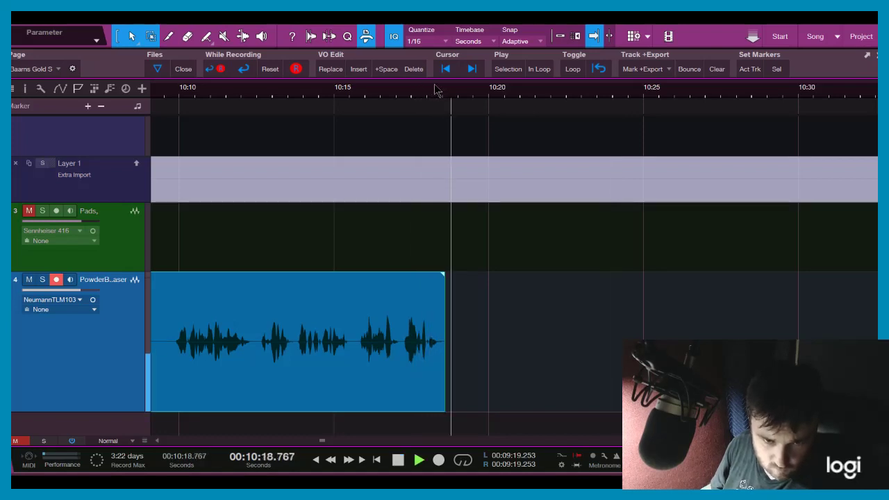
key("space")
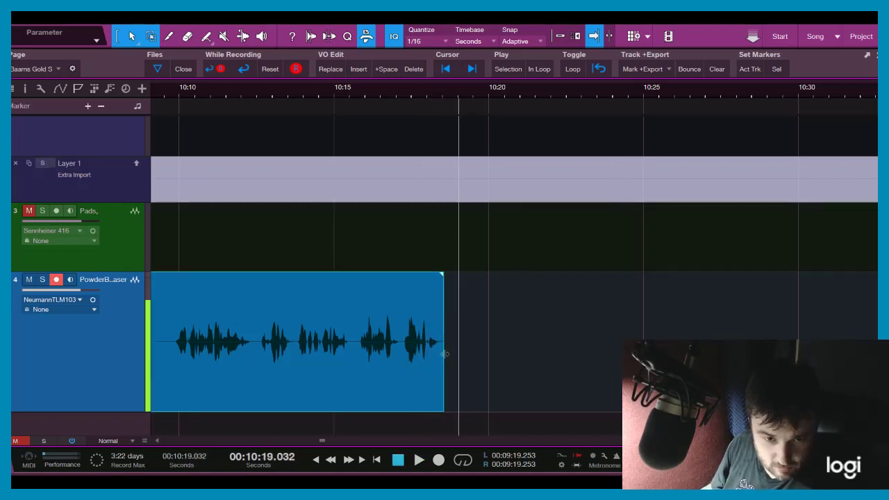
key("space")
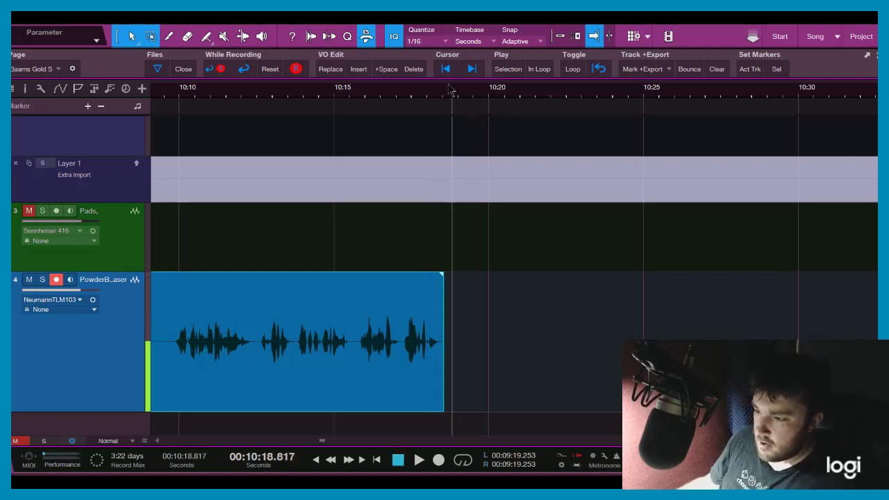
key("space")
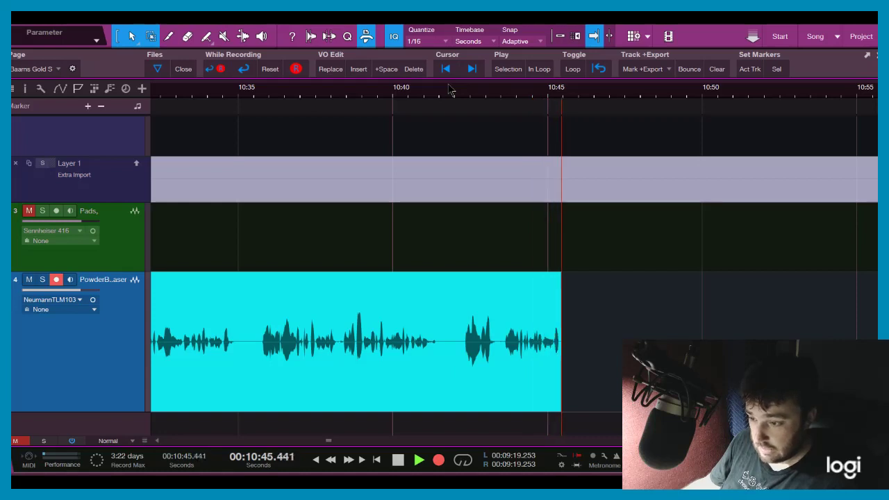
Stop recording, trim the flubbed ending back to about 10:41, and play it back.
key("space")
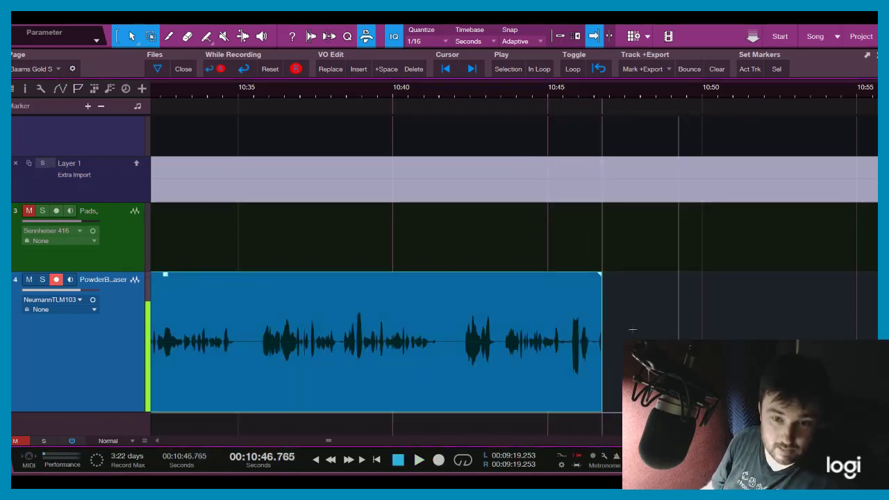
left_click_drag(605, 304, 439, 309)
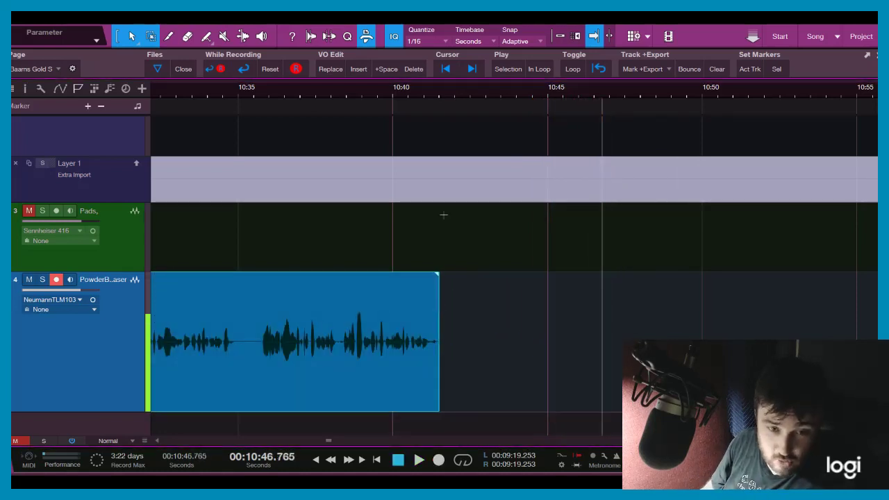
scroll(420, 91, "up", 3)
key("space")
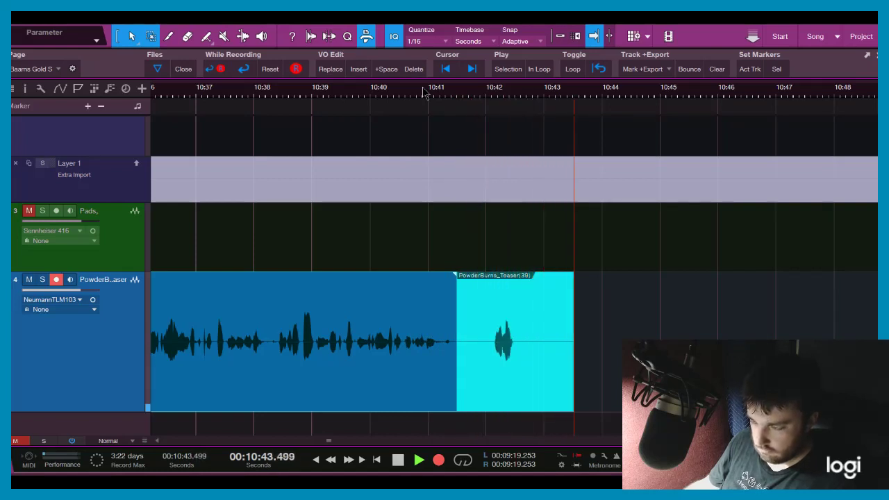
Discard the false take and record a new take from about 10:41.
key("space")
key("ctrl+z")
key("KP_Multiply")
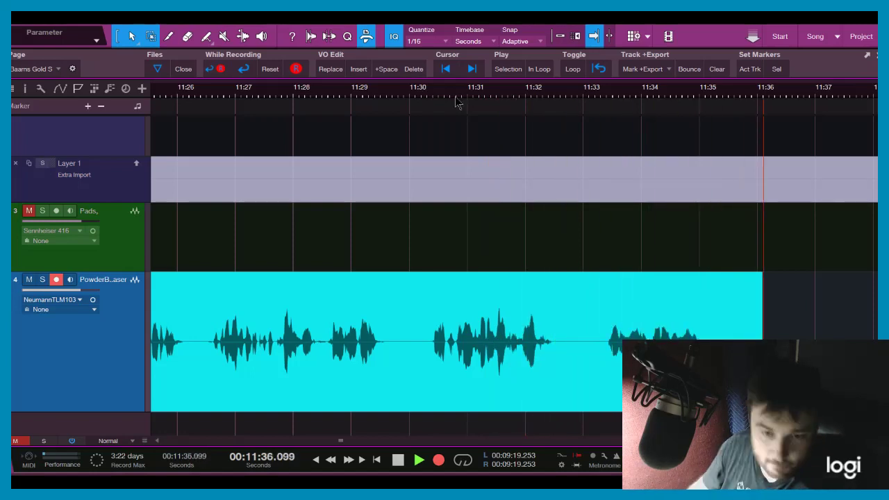
Stop recording, trim the take's end back to about 11:32, and play it back.
key("space")
left_click_drag(712, 322, 564, 325)
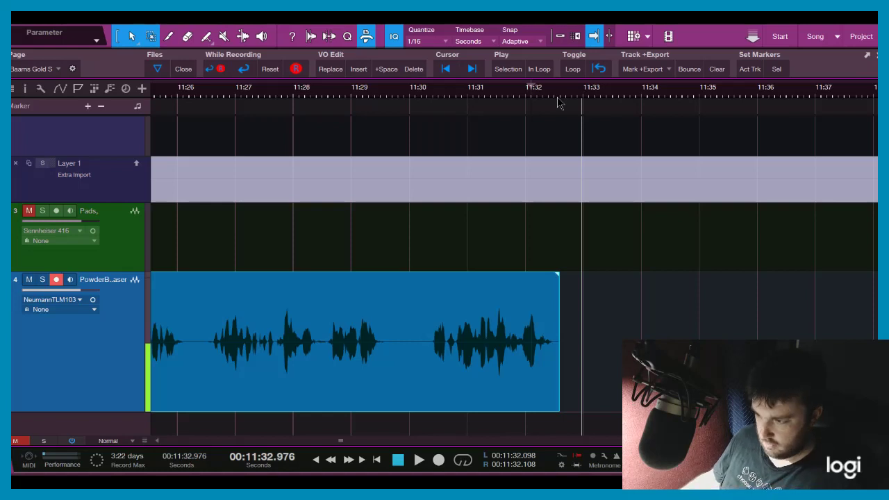
key("space")
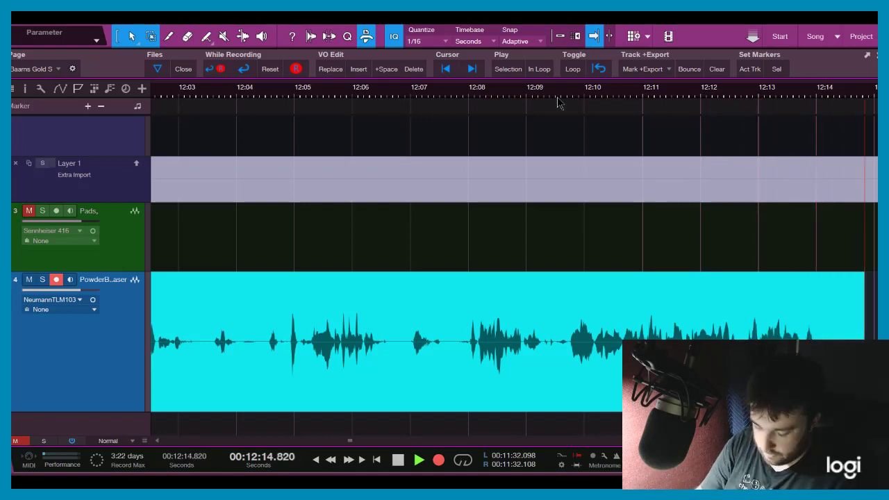
Stop, play from the previous take's end, and punch in recording toward 12:32.
key("space")
scroll(561, 99, "down", 3)
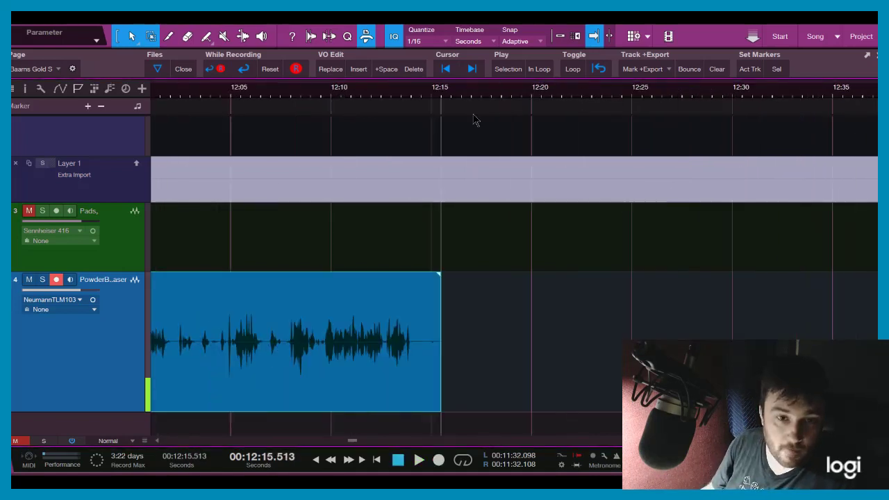
left_click(396, 94)
key("space")
scroll(399, 93, "up", 3)
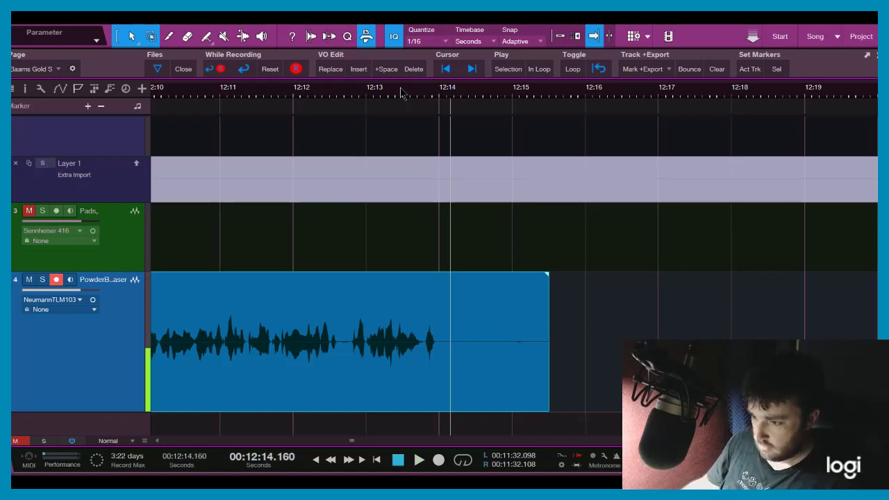
key("KP_Multiply")
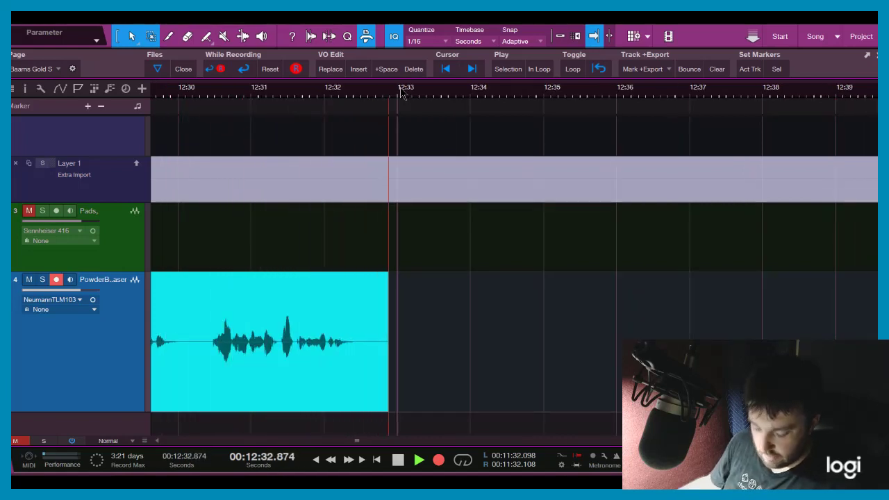
Record another passage, trim its flubbed ending, and resume recording from the trimmed end.
key("space")
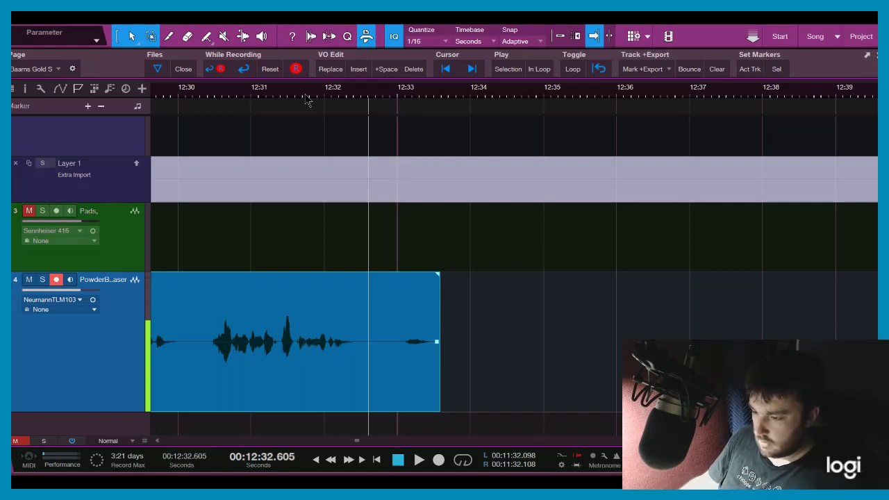
key("KP_Multiply")
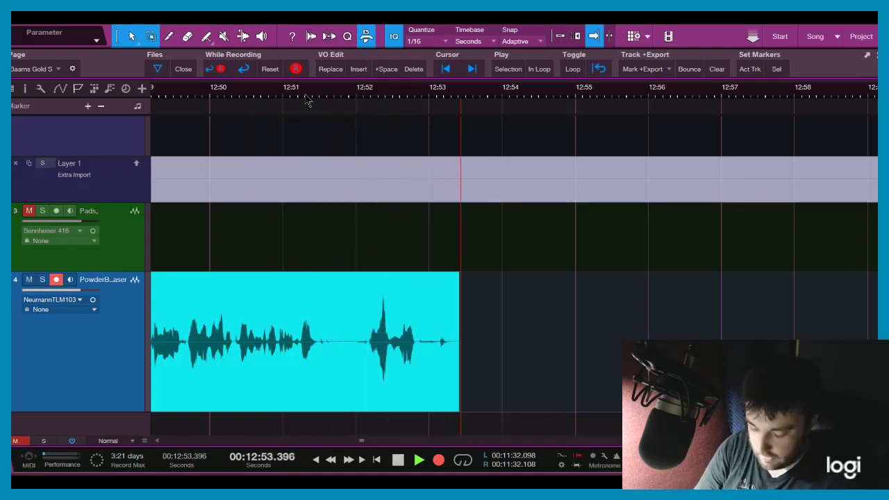
key("space")
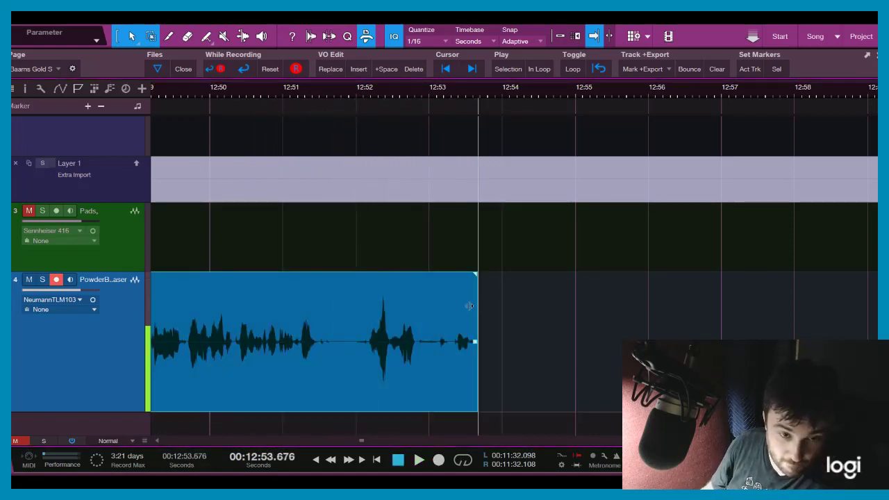
left_click_drag(453, 306, 316, 310)
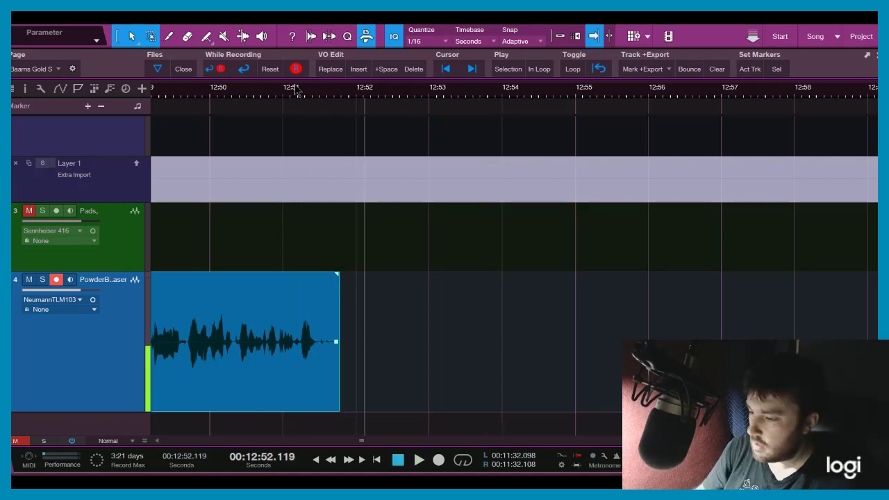
key("KP_Multiply")
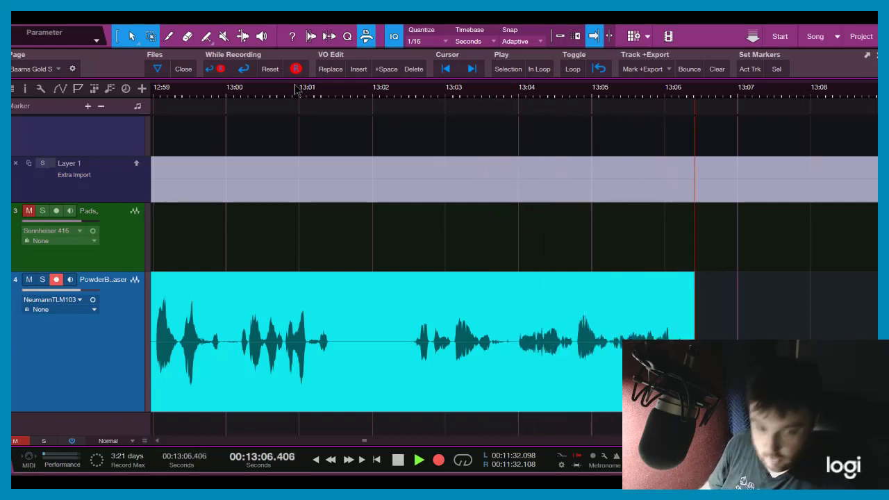
Trim the next take back to its good ending and record onward toward 13:16.
key("space")
left_click_drag(705, 304, 333, 308)
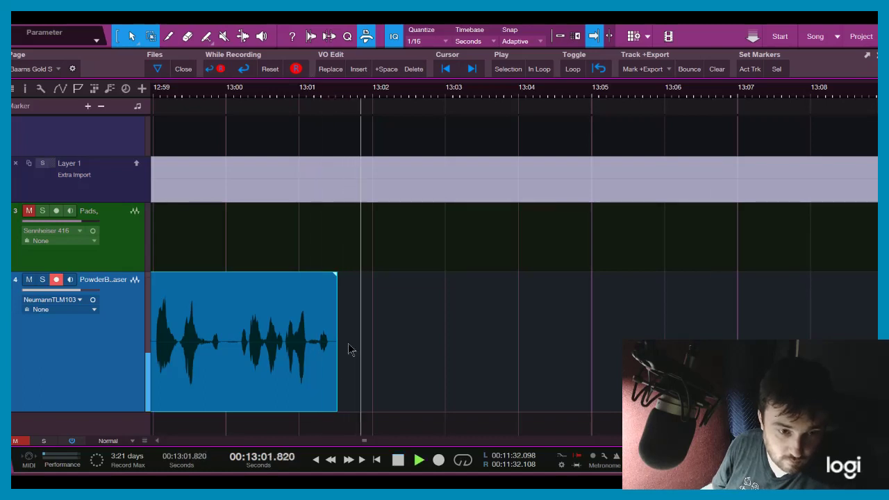
key("space")
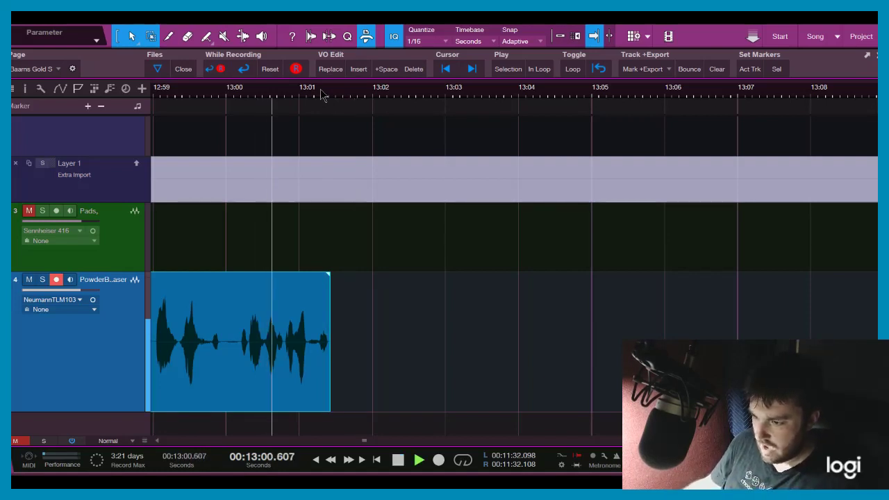
key("KP_Multiply")
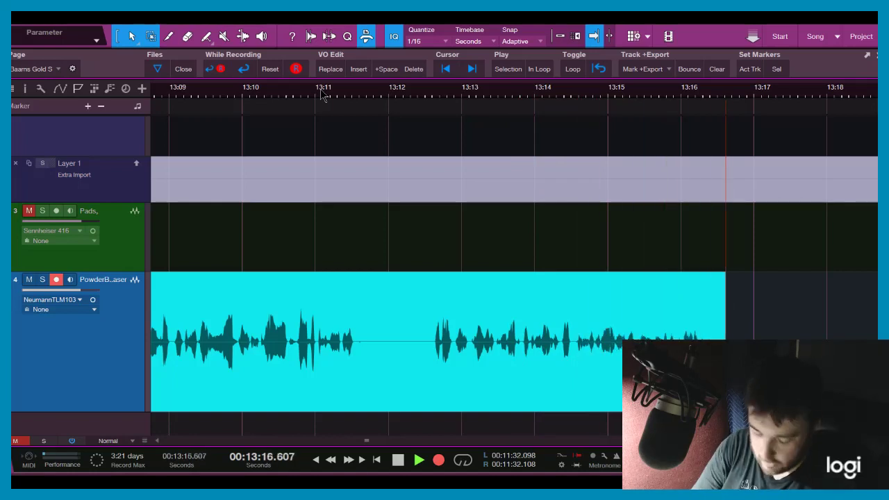
Discard the flubbed take, trim the clip end back to about 13:11, and audition it.
key("space")
key("ctrl+z")
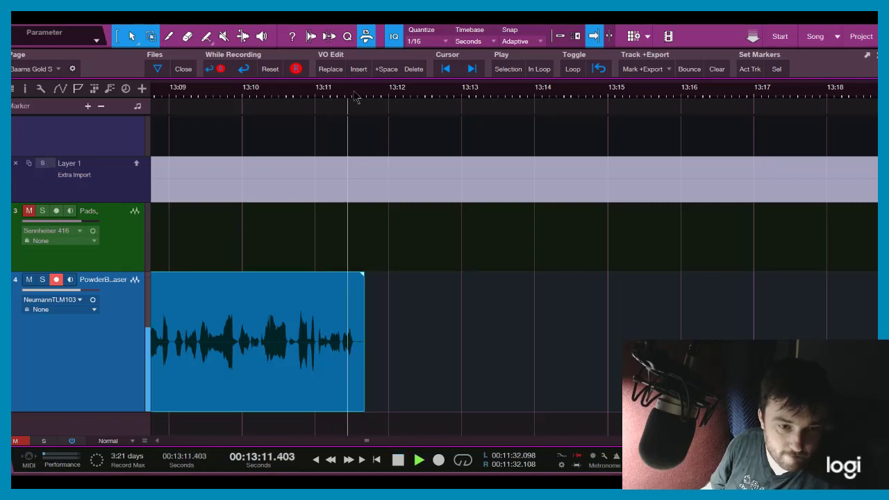
mouse_move(366, 378)
left_mouse_down()
mouse_move(458, 379)
mouse_move(427, 378)
left_mouse_up()
key("space")
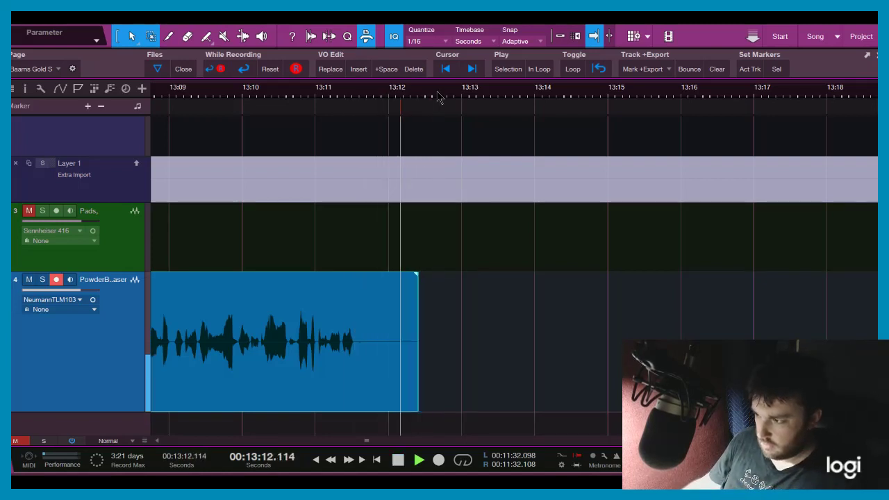
Abandon a false-start take and restart recording the narration from 13:12.
key("KP_Multiply")
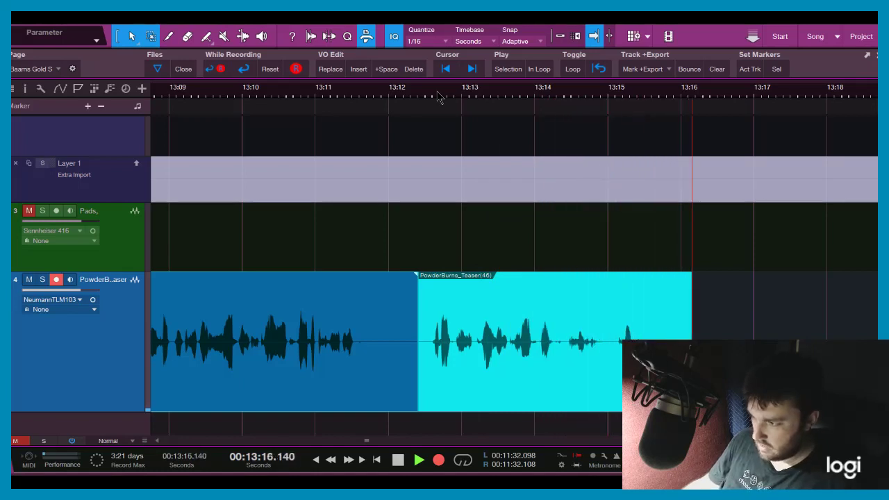
key("ctrl+z")
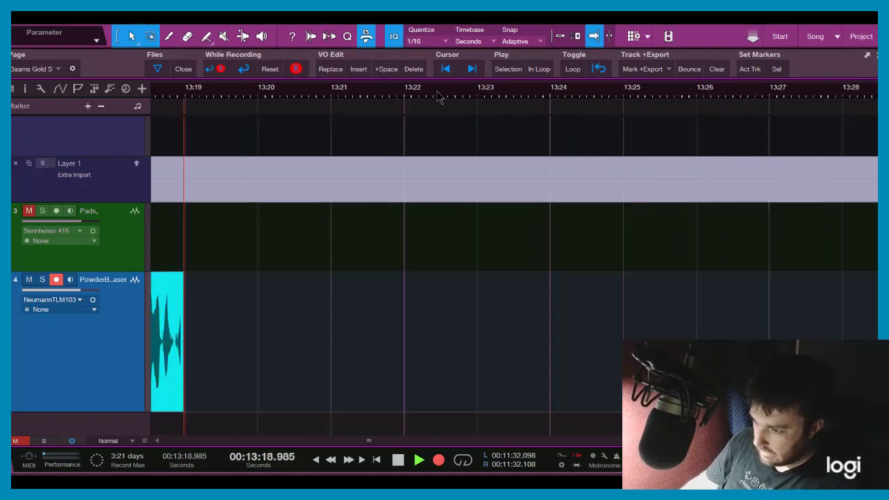
key("space")
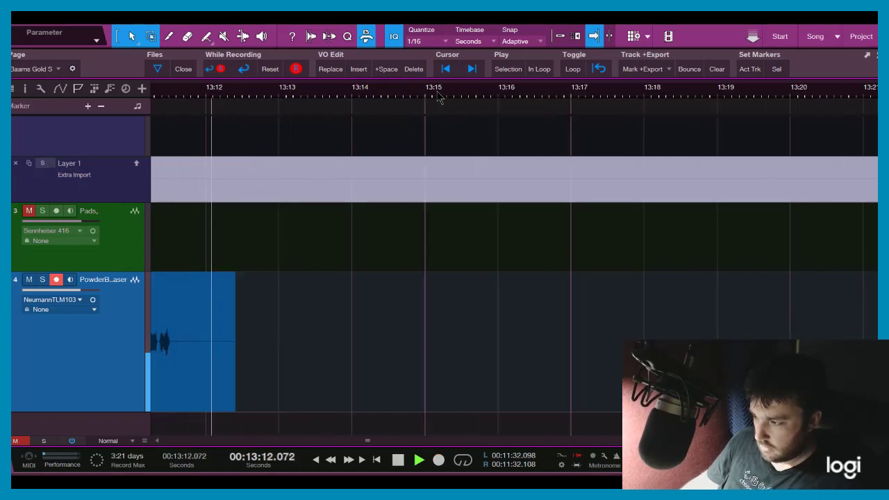
key("KP_Multiply")
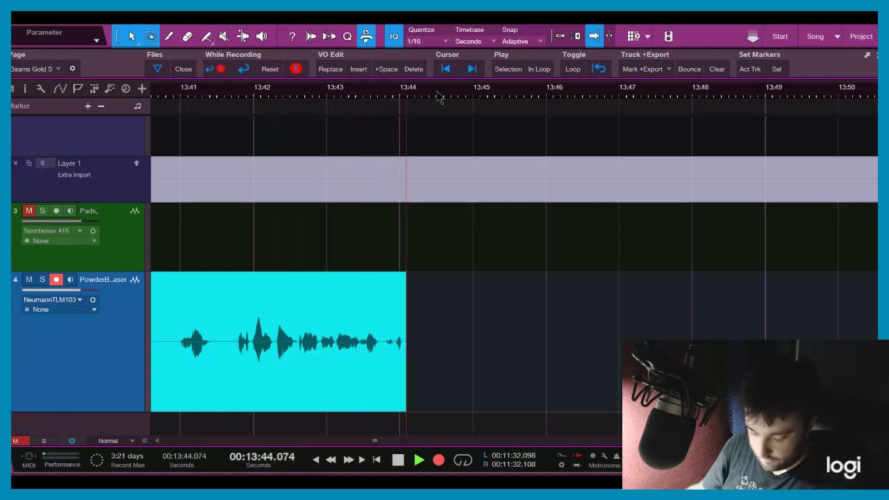
Stop the take, cut the flubbed audio after 13:40, and record narration through 14:39.
key("space")
scroll(465, 117, "down", 2)
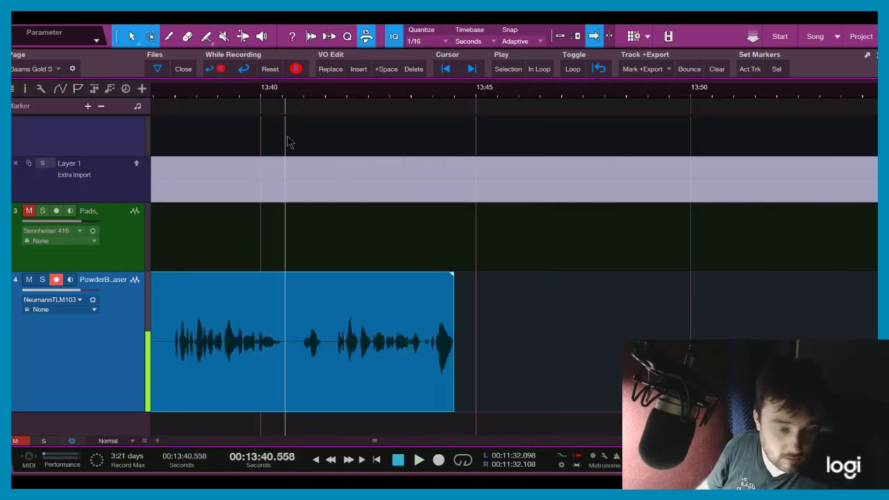
key("ctrl+z")
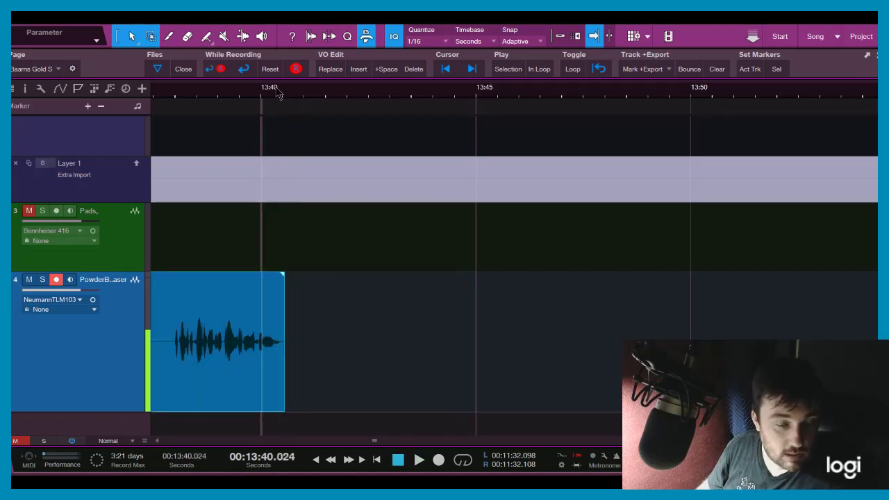
scroll(285, 97, "up", 2)
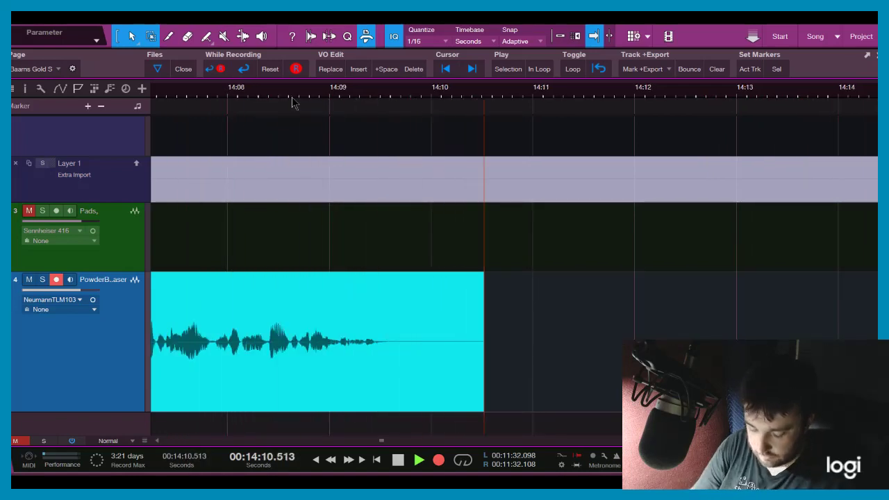
key("space")
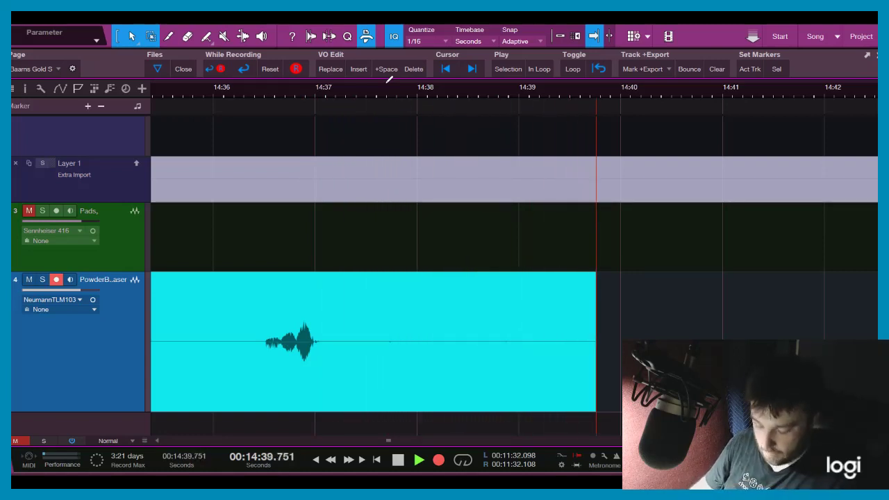
Split the take at 14:35, delete the flubbed tail, and resume from just before the cut.
key("space")
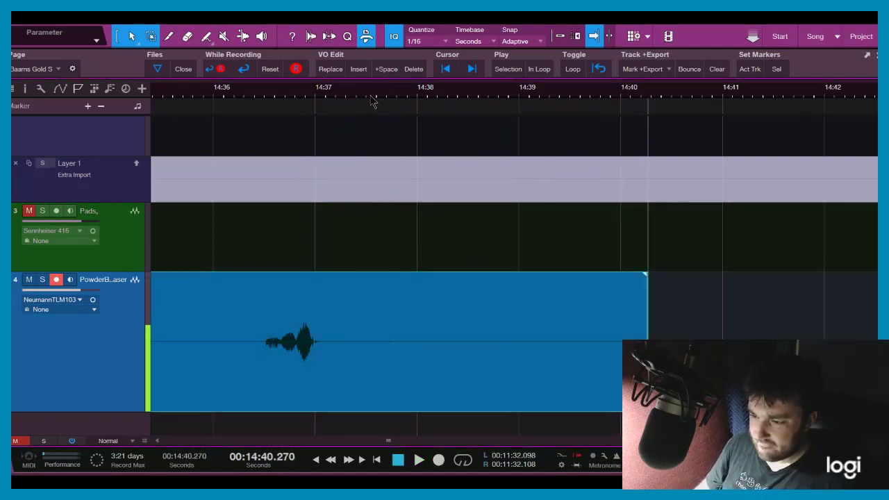
scroll(503, 93, "down", 5)
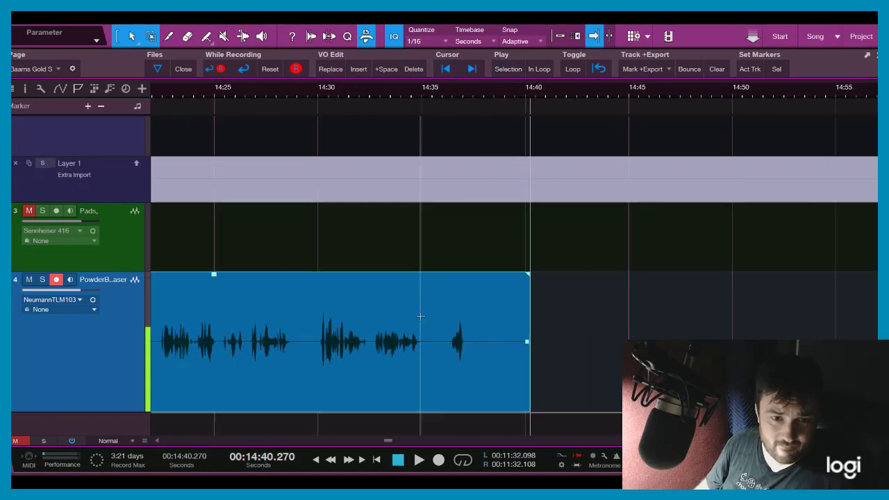
key("alt+x")
key("Delete")
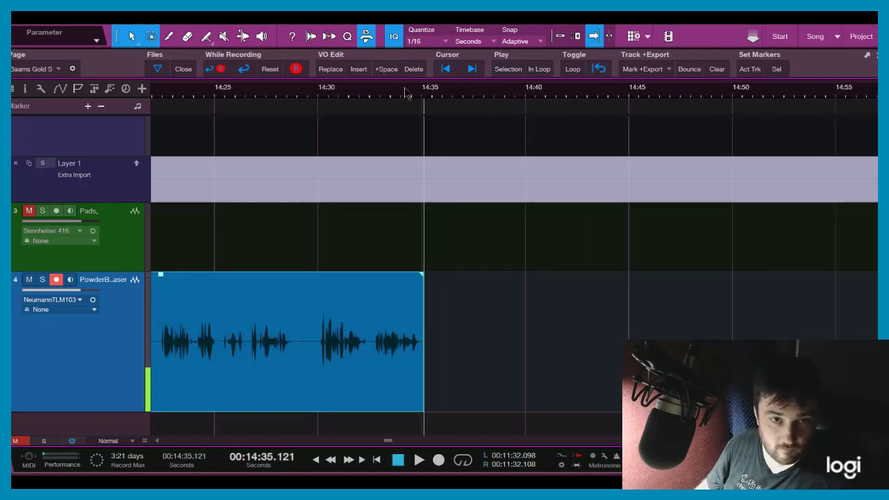
left_click(407, 94)
scroll(410, 92, "up", 4)
key("space")
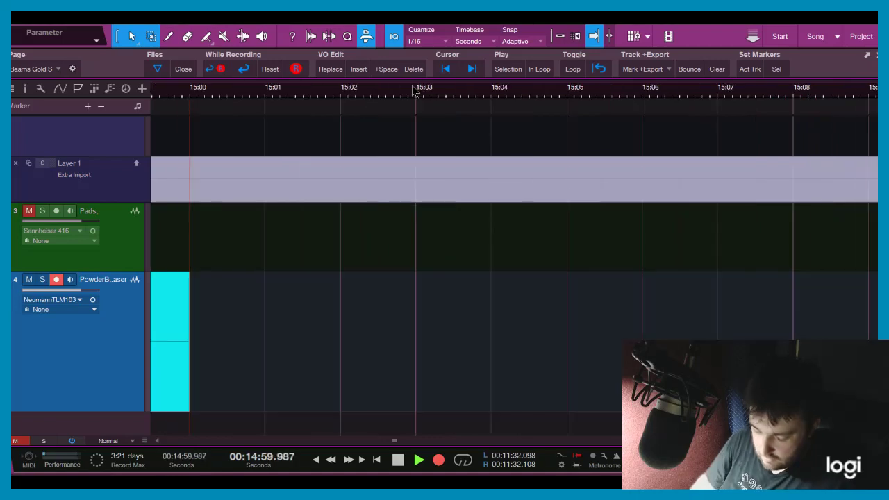
Stop recording after the final line and select the Pads track holding the room tone events.
key("space")
key("z")
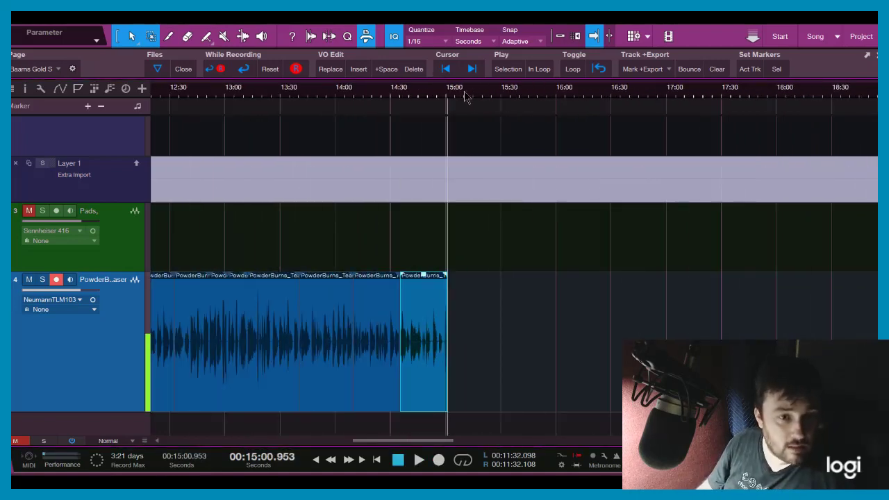
key("e")
key("e")
key("e")
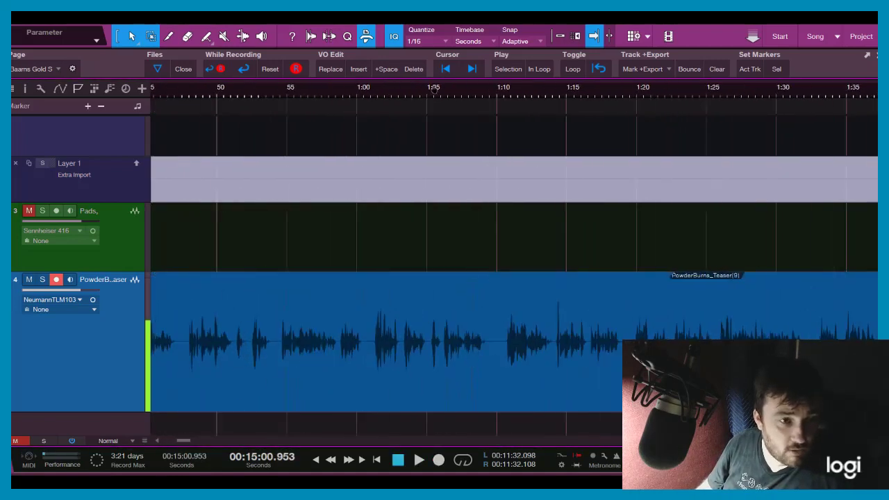
key("e")
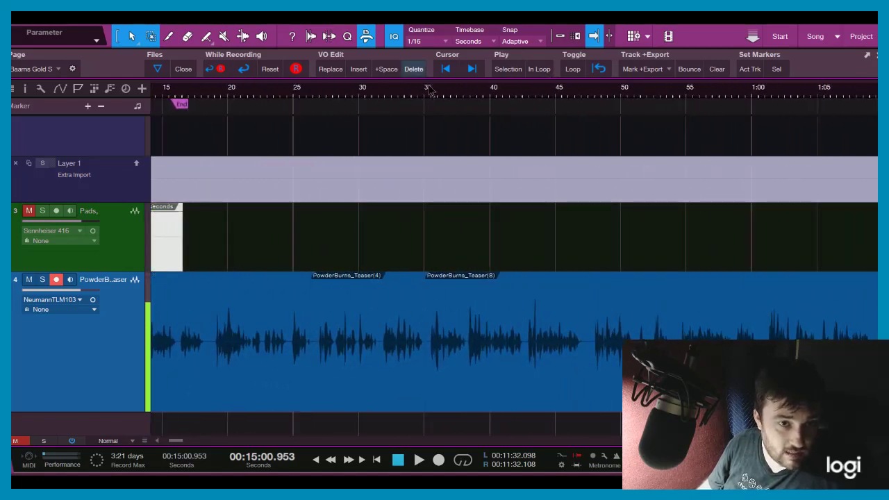
key("w")
left_click(175, 265)
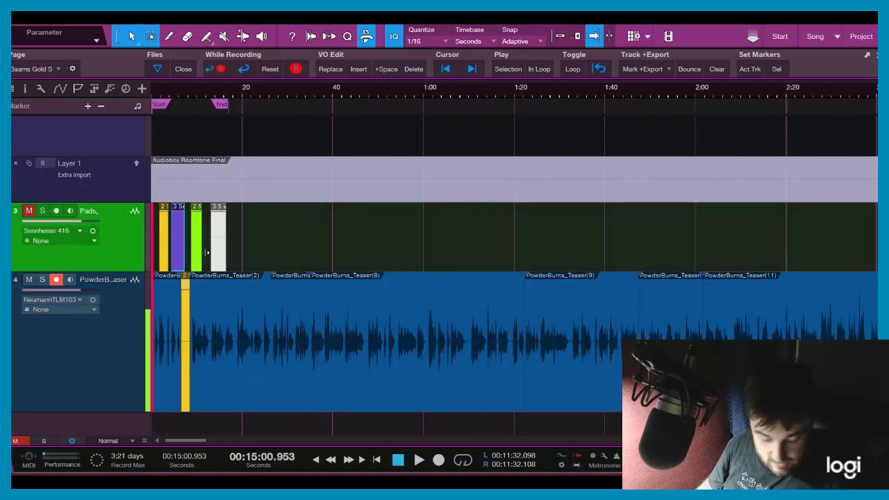
Split the final voice clip at 14:58.581 and replace the tail with the 3 Seconds room tone.
key("z")
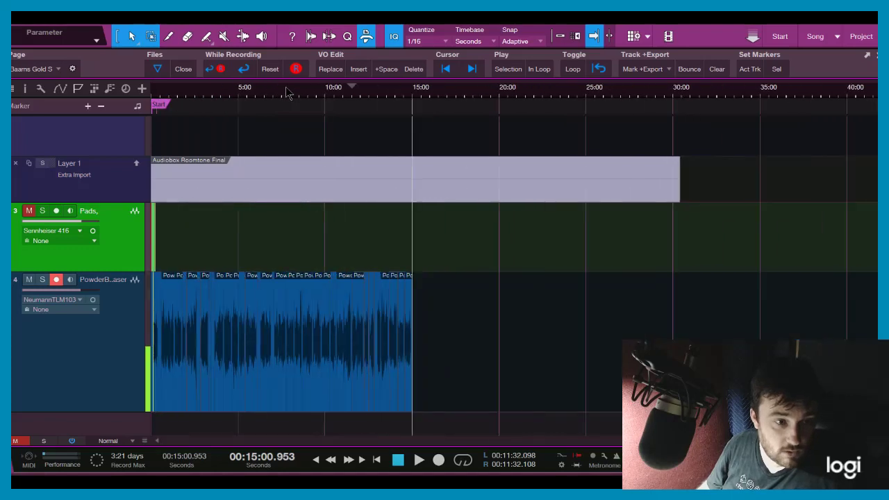
key("e")
key("e")
key("e")
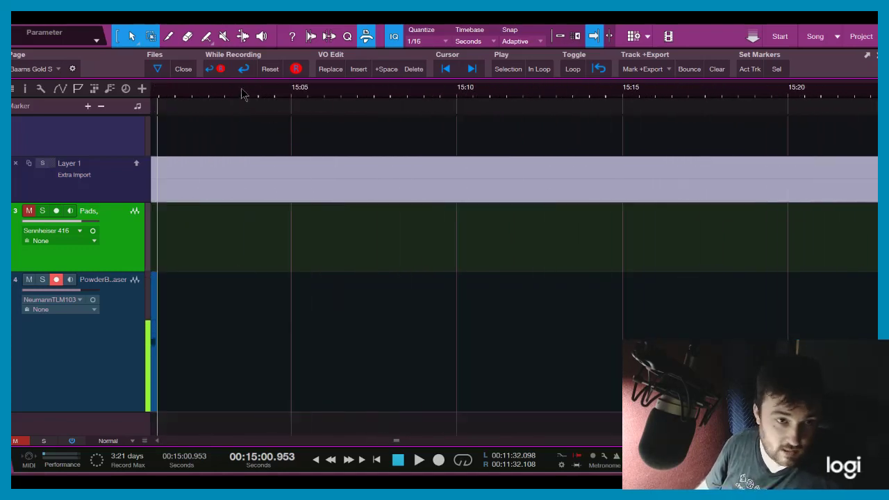
key("e")
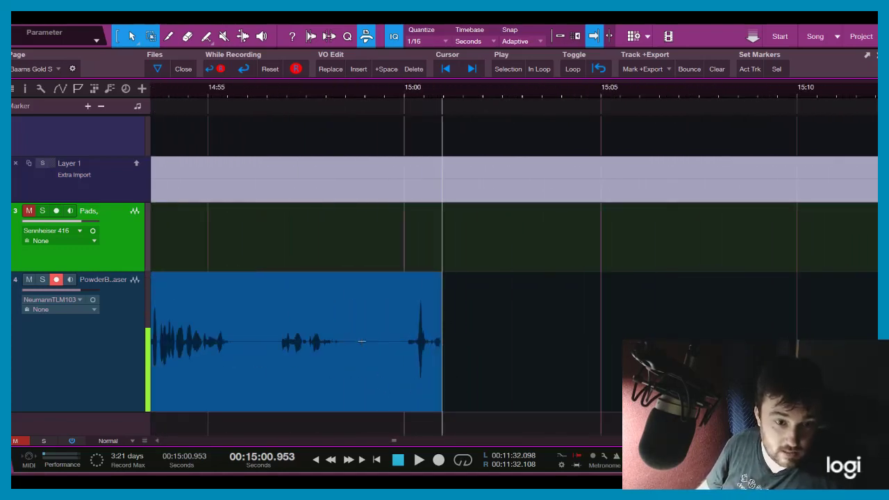
left_click(519, 359)
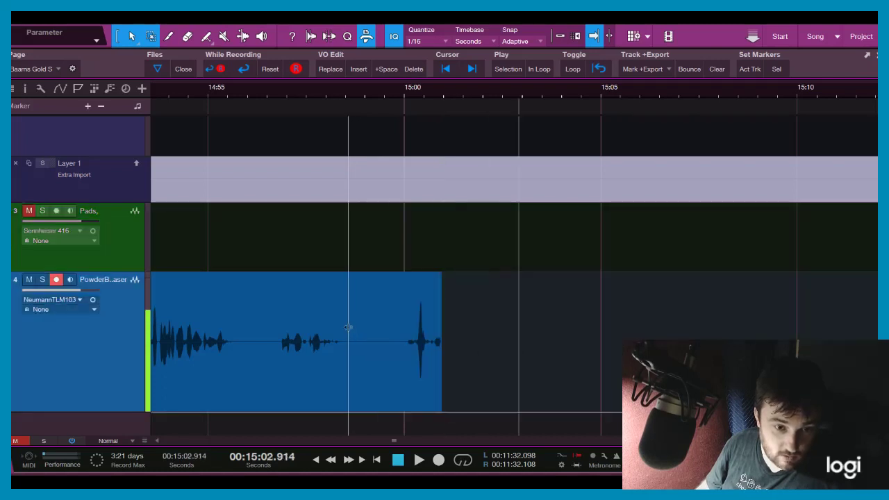
left_click(348, 327)
key("ctrl+shift+i")
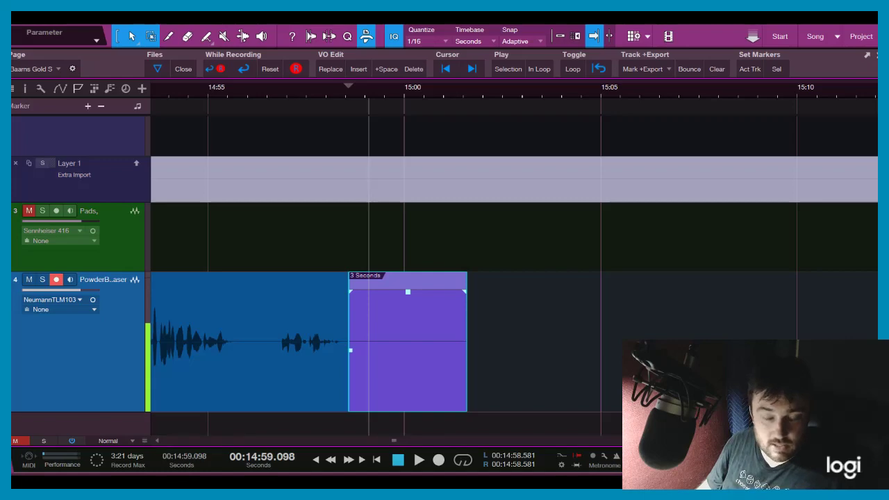
Return to the song start and zoom out to show the entire voice track.
key("comma")
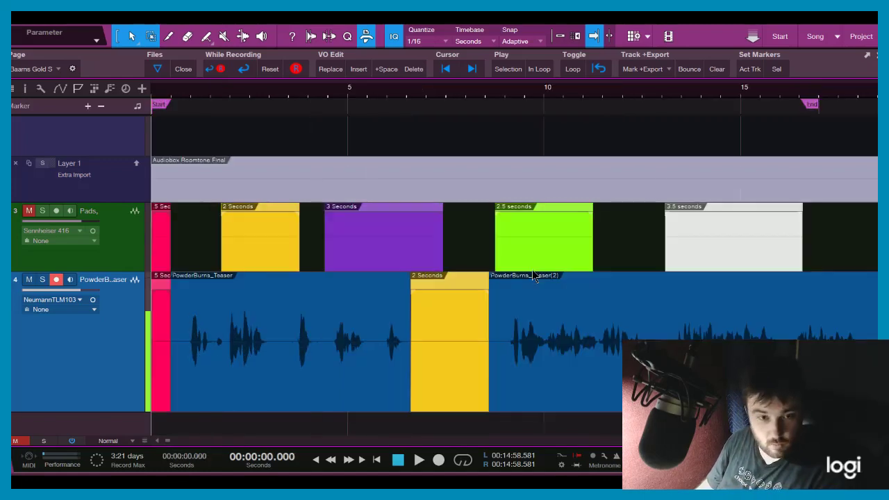
key("w")
key("w")
key("w")
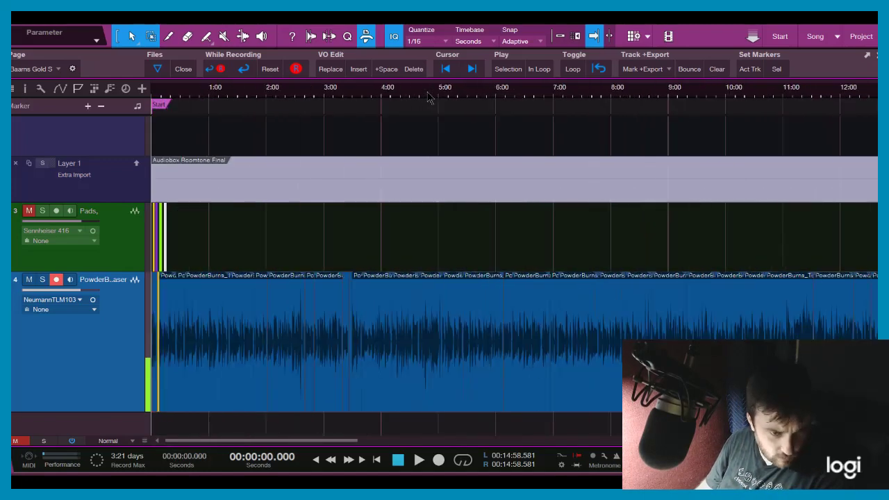